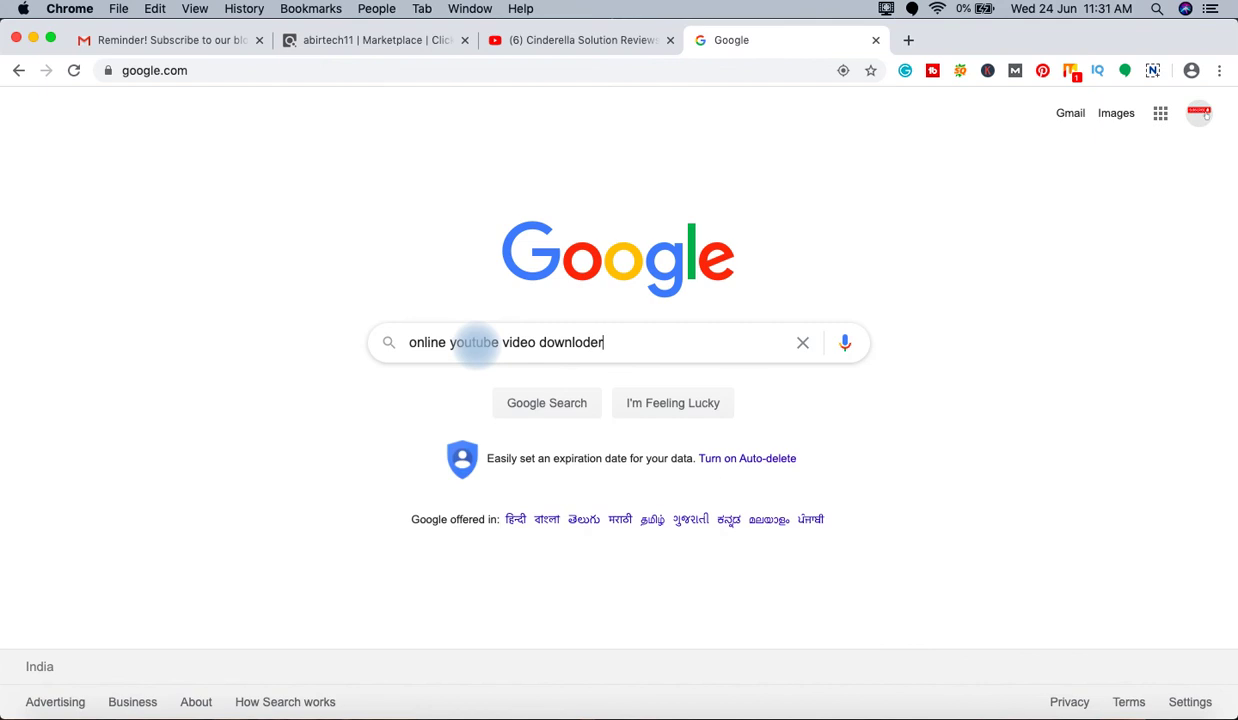
Search Google for "online youtube video downloder" and open the Y2Mate result in a new tab, dismissing its notification request
key(Return)
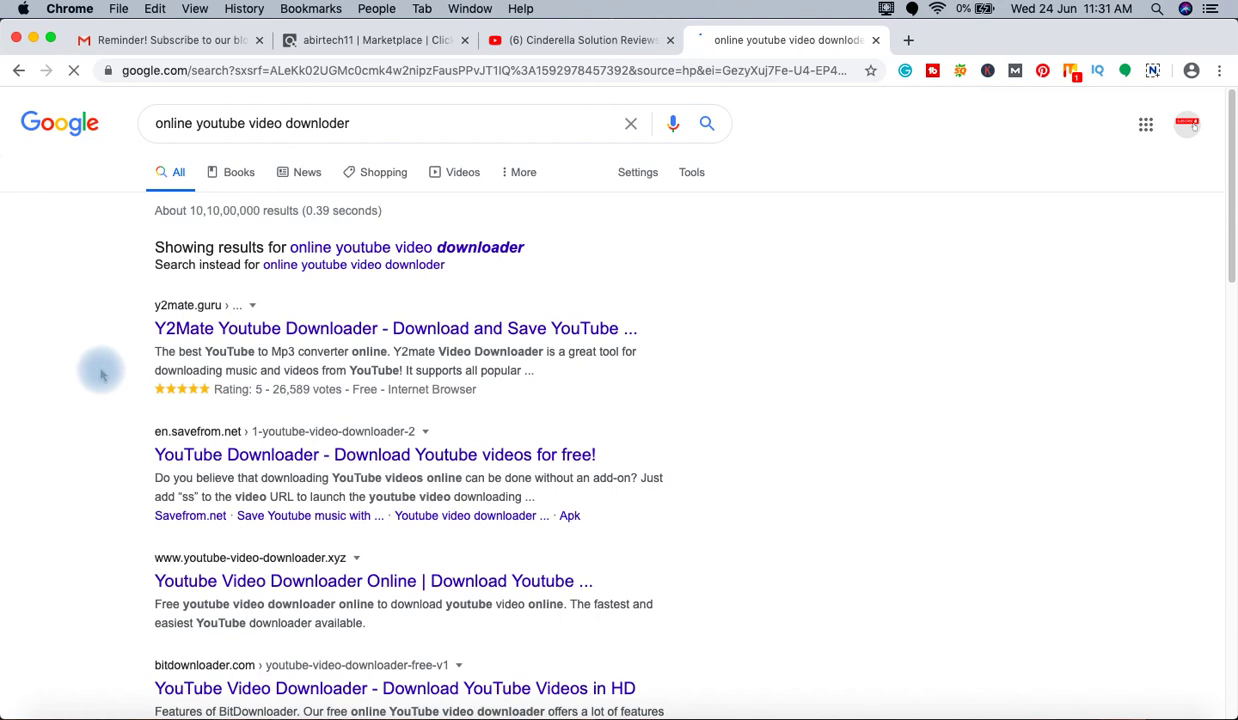
right_click(213, 338)
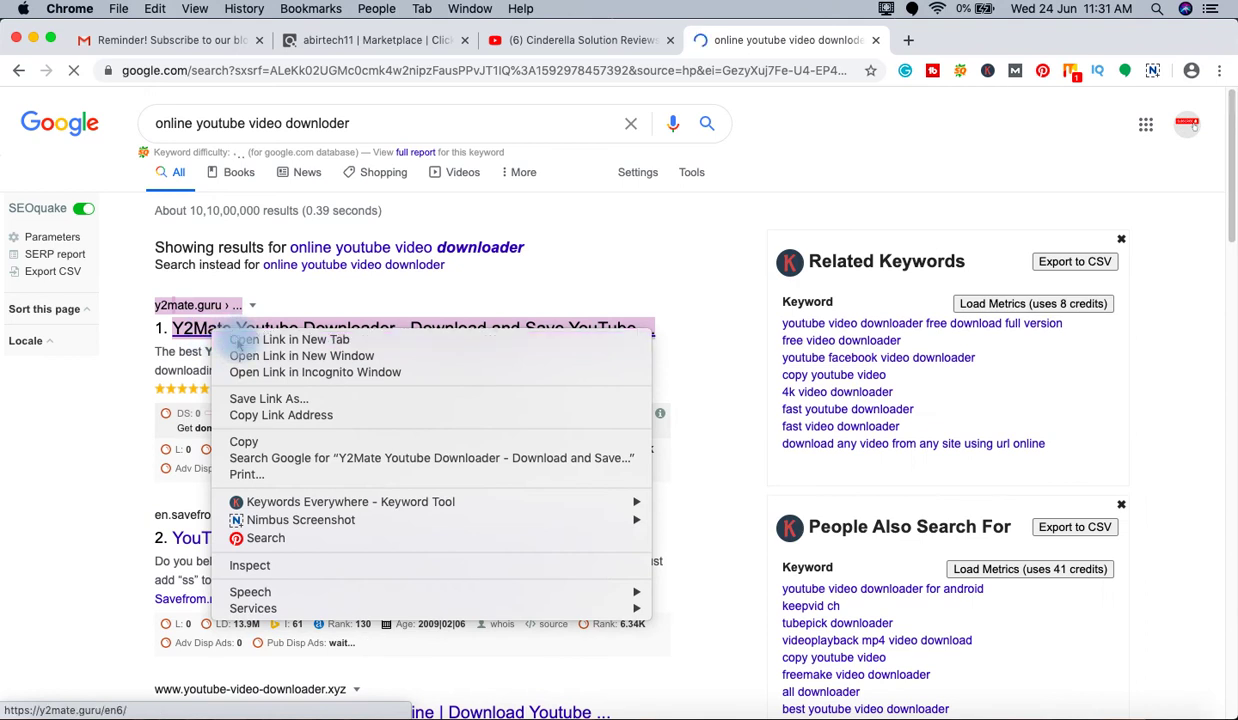
click(236, 341)
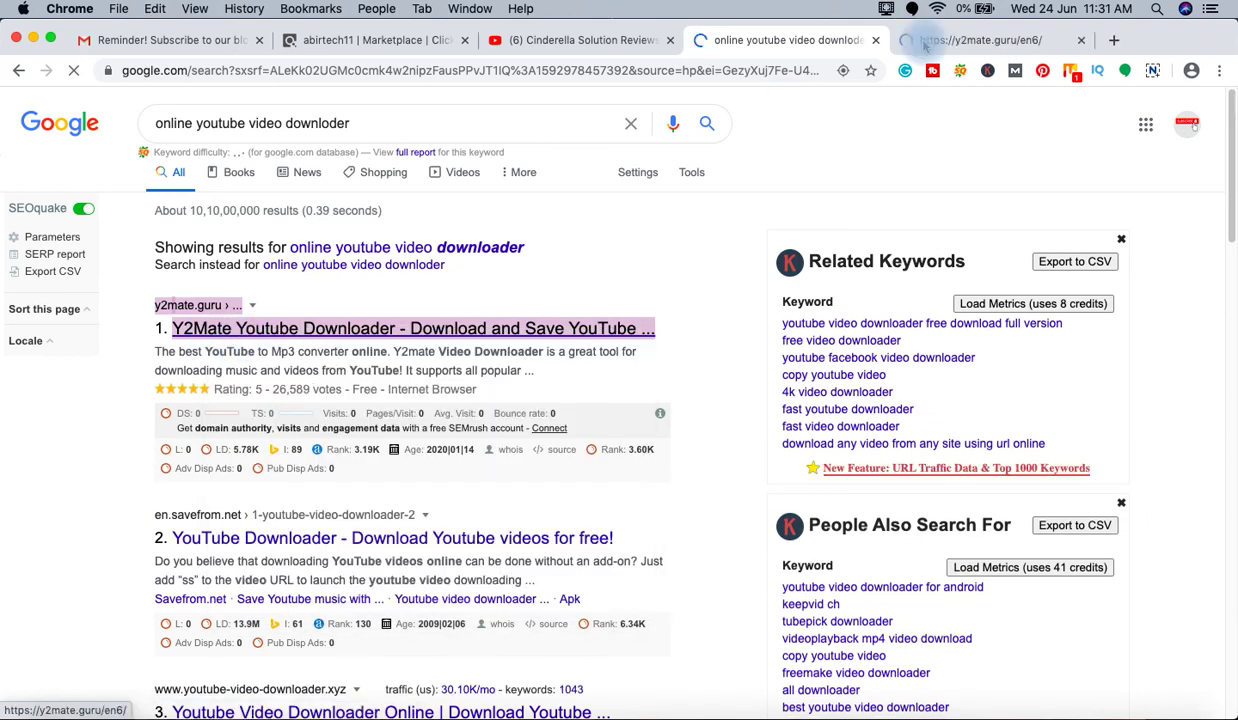
click(927, 42)
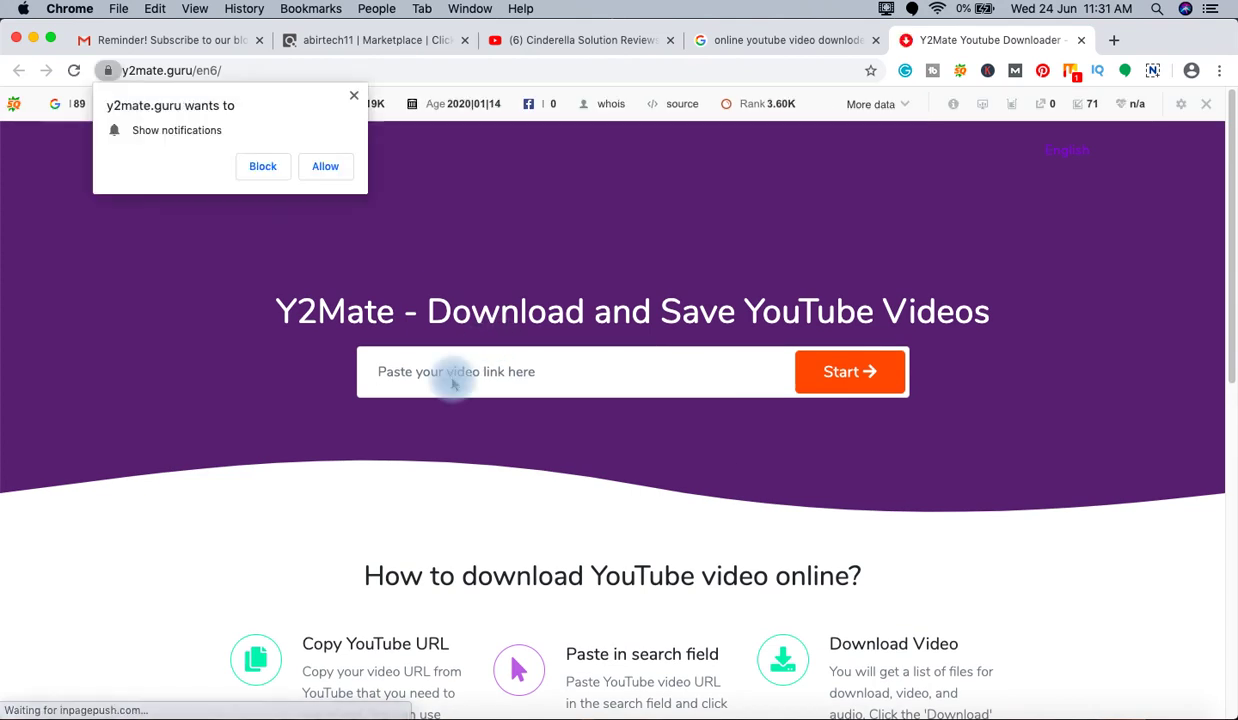
click(346, 96)
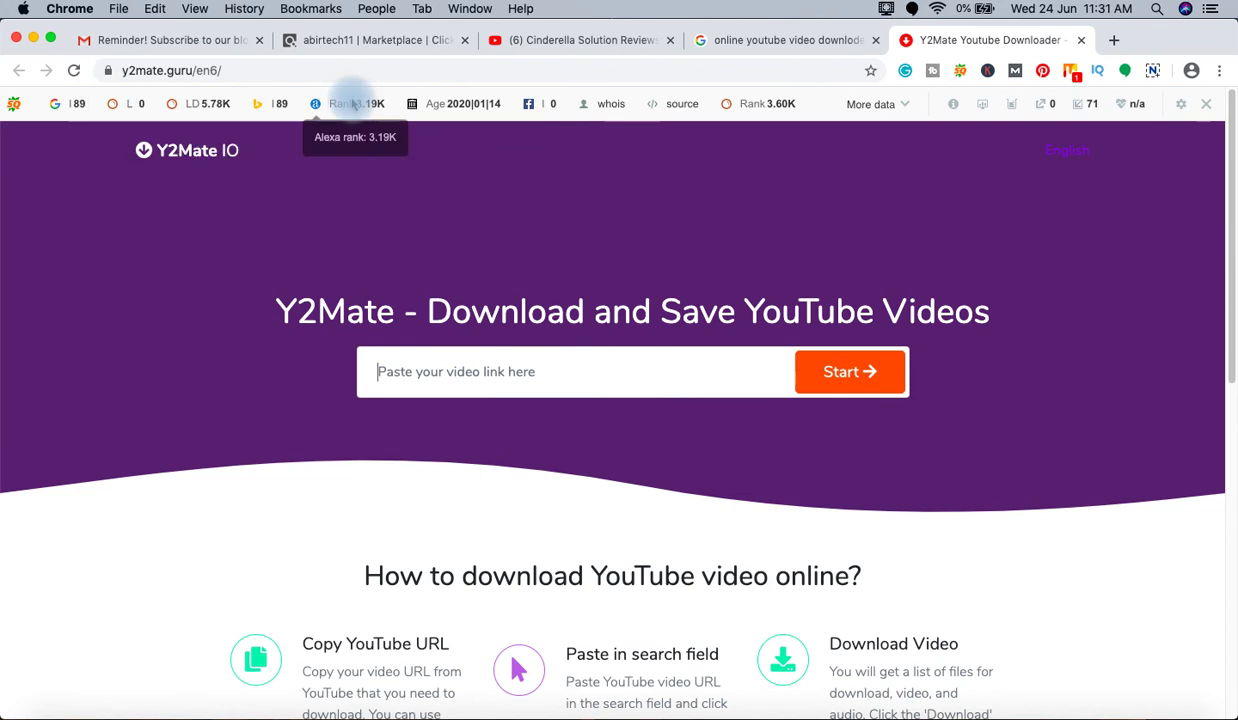
click(415, 376)
text(https://www.youtube.com/watch?v=vaevNVE6QNw)
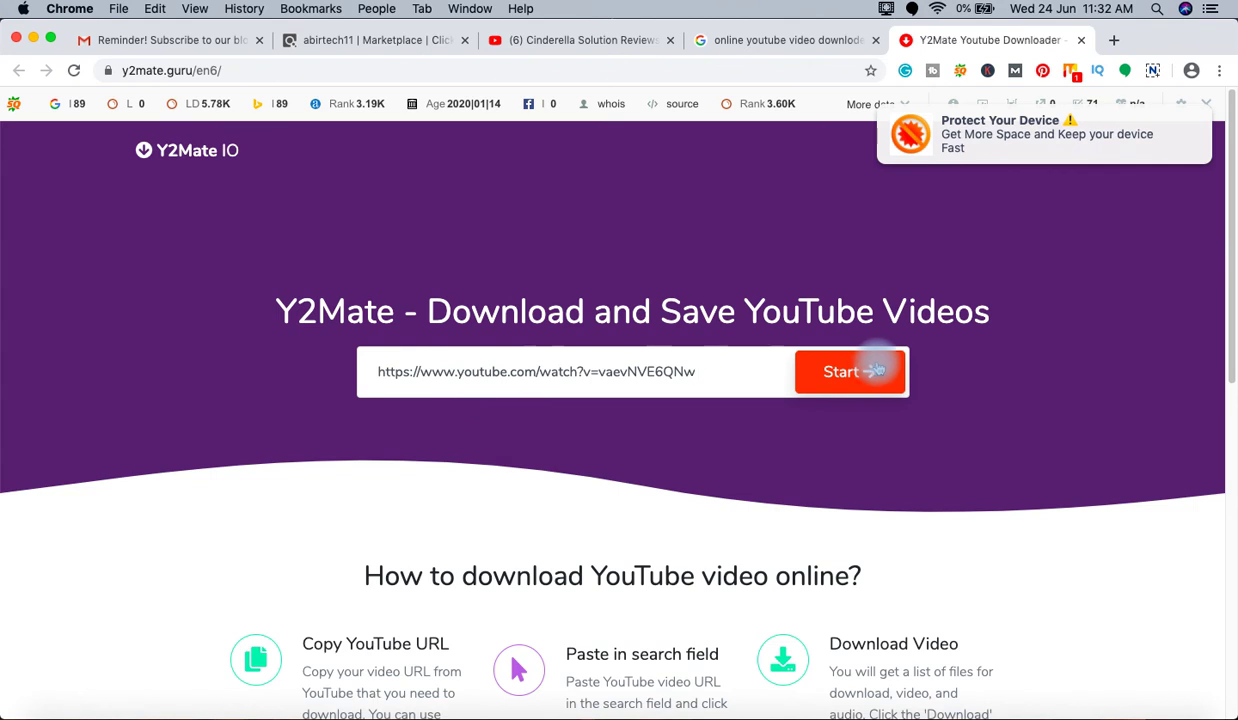
scroll(876, 369, down, 3)
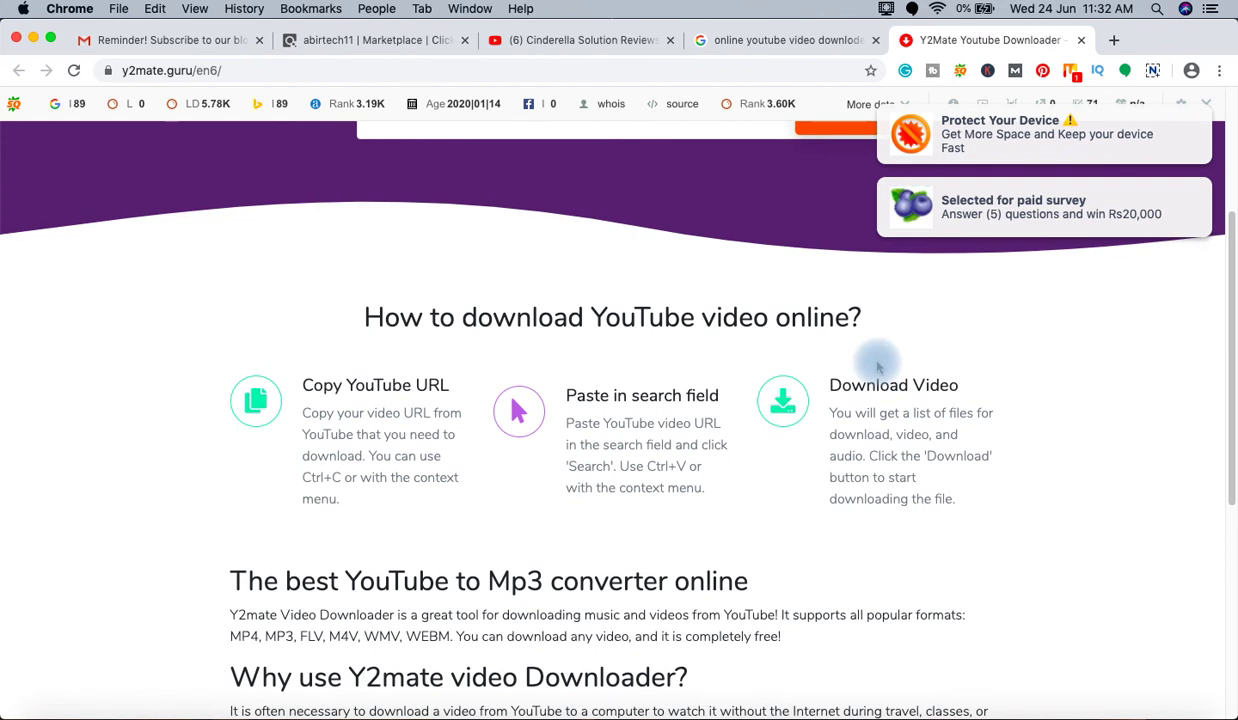
scroll(876, 369, up, 4)
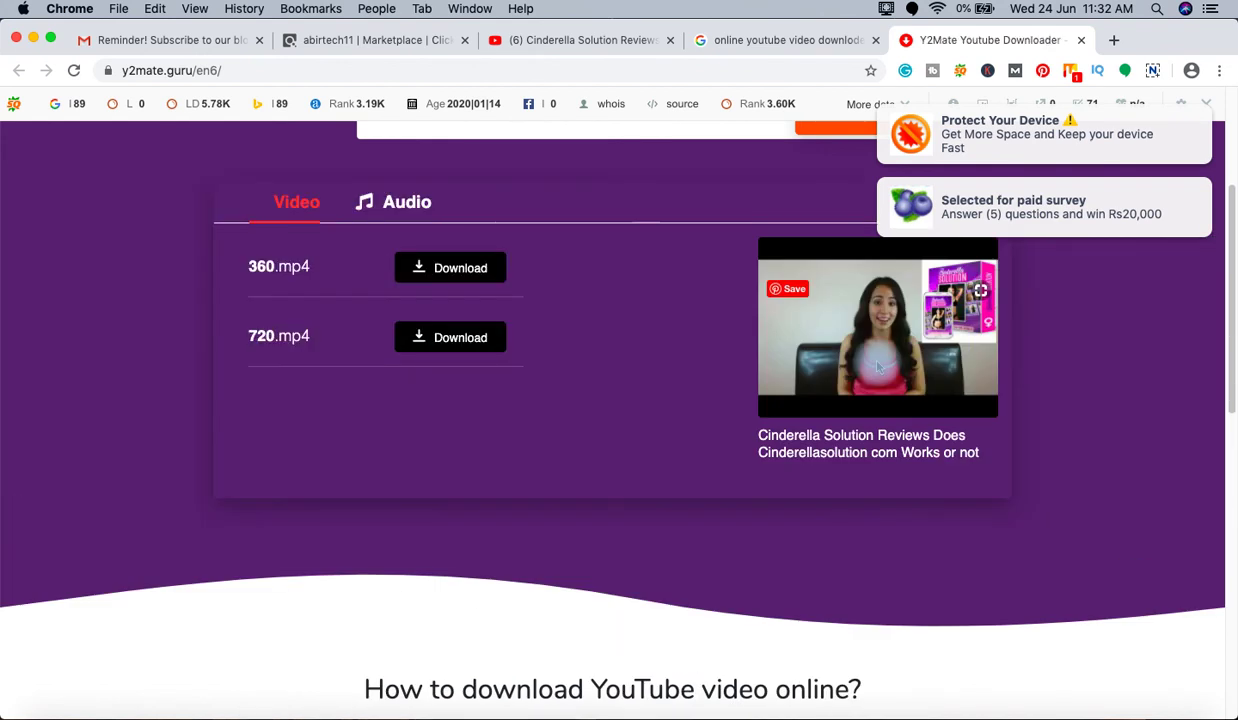
Download the 720 mp4 version of the Cinderella Solution video and close the ad and Y2Mate tabs
click(452, 338)
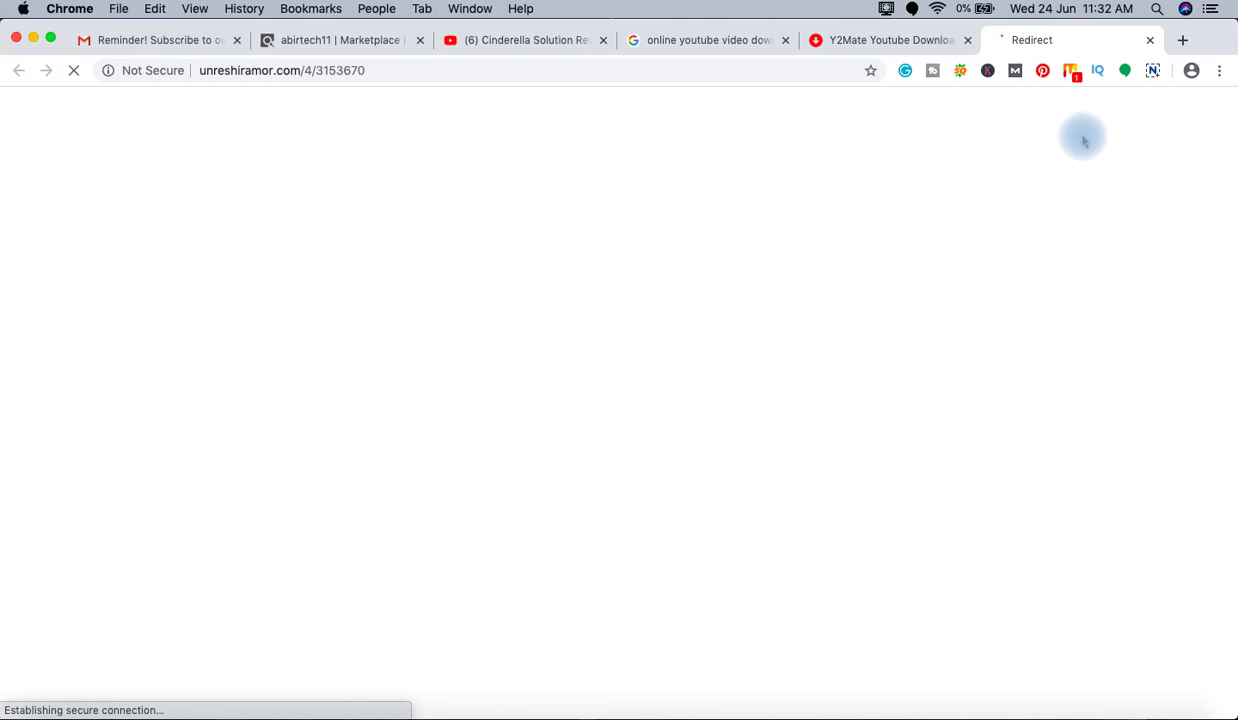
click(1149, 41)
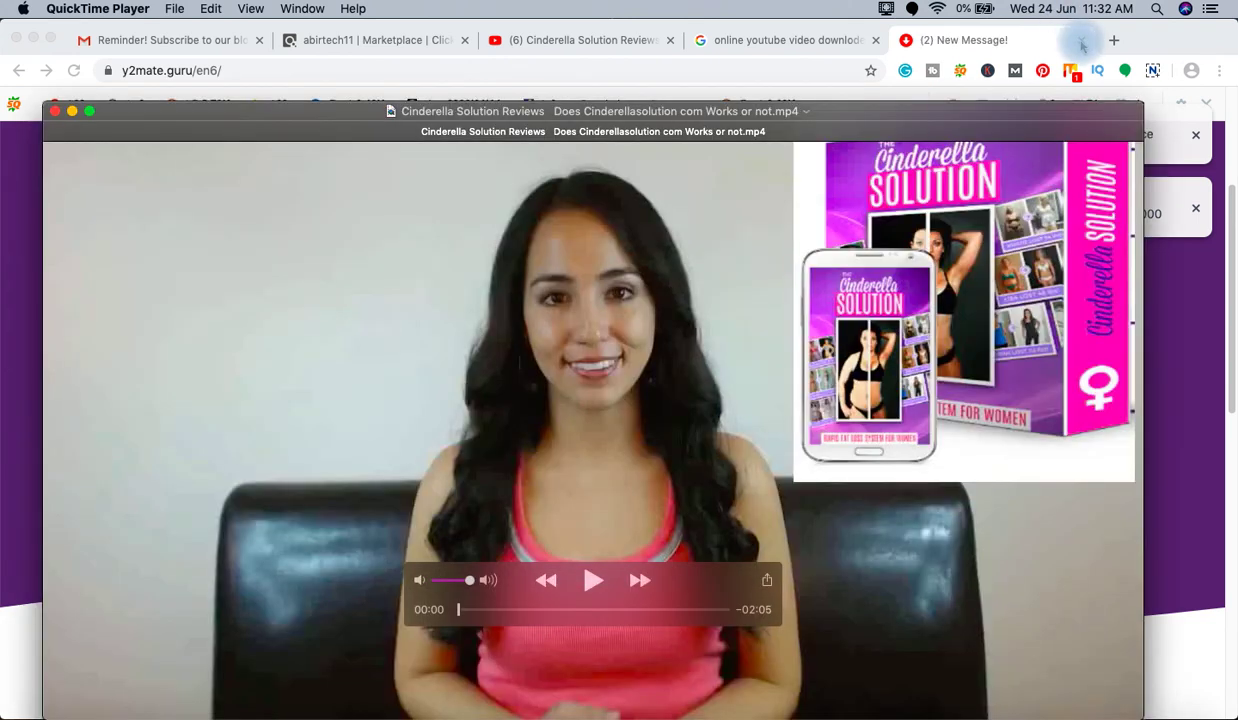
click(1078, 40)
click(1078, 40)
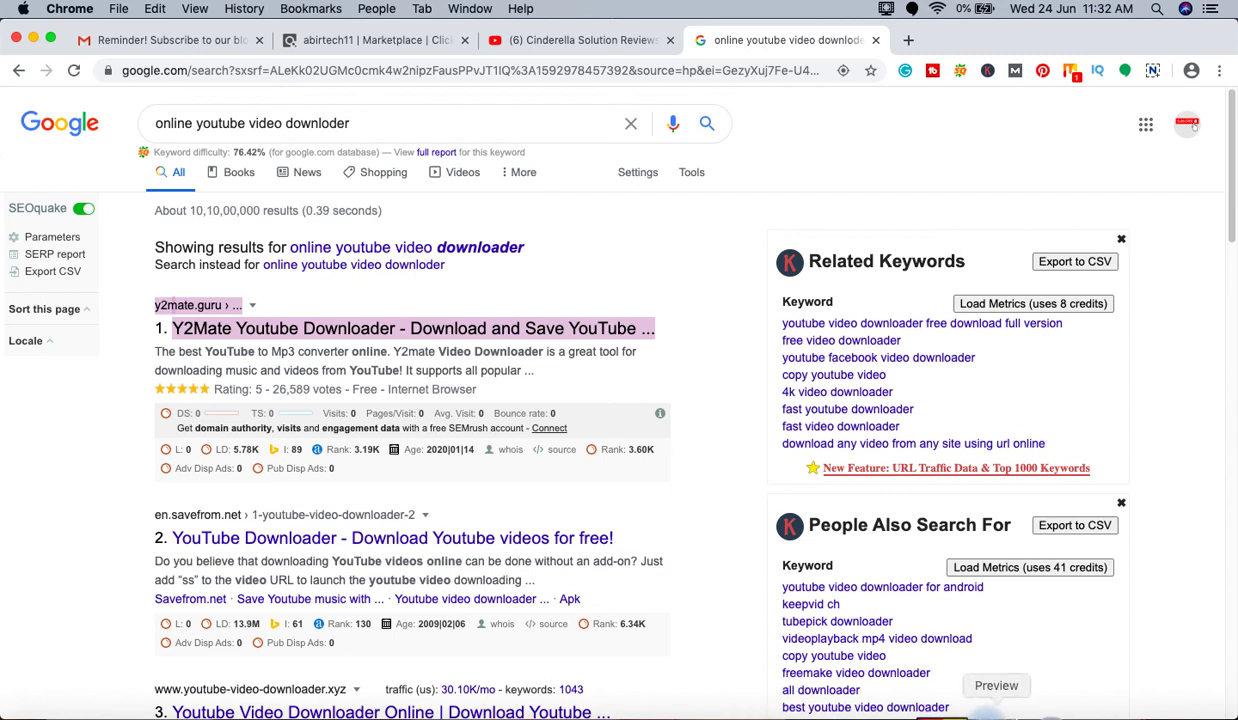
Copy the Cinderella Solution mp4 from Downloads into the Technology Website folder in Documents, using Finder
click(988, 712)
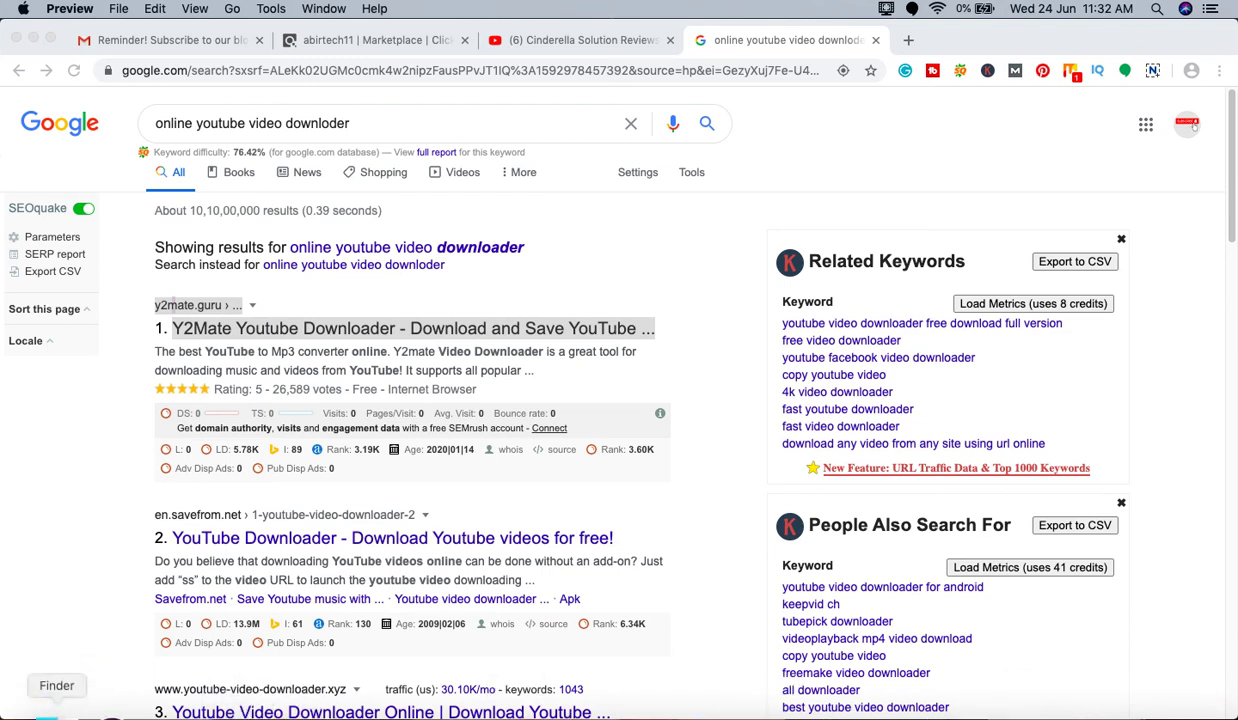
click(57, 712)
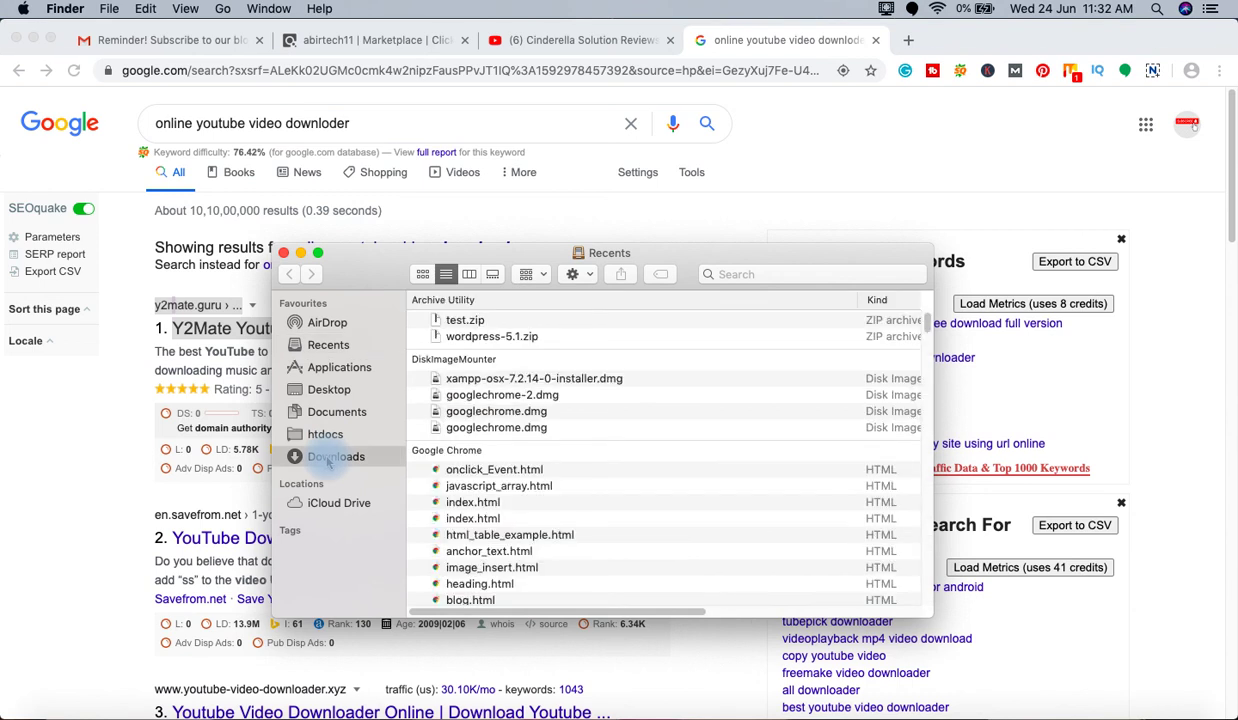
click(328, 457)
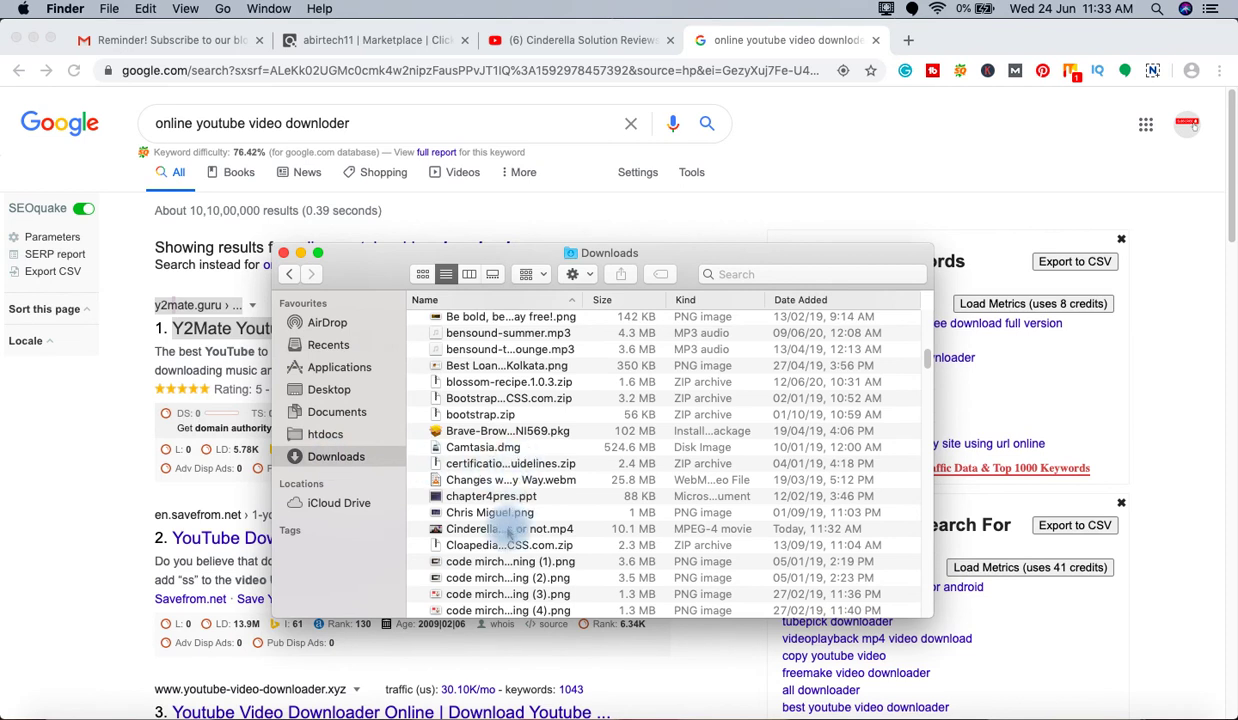
click(509, 530)
key(super+c)
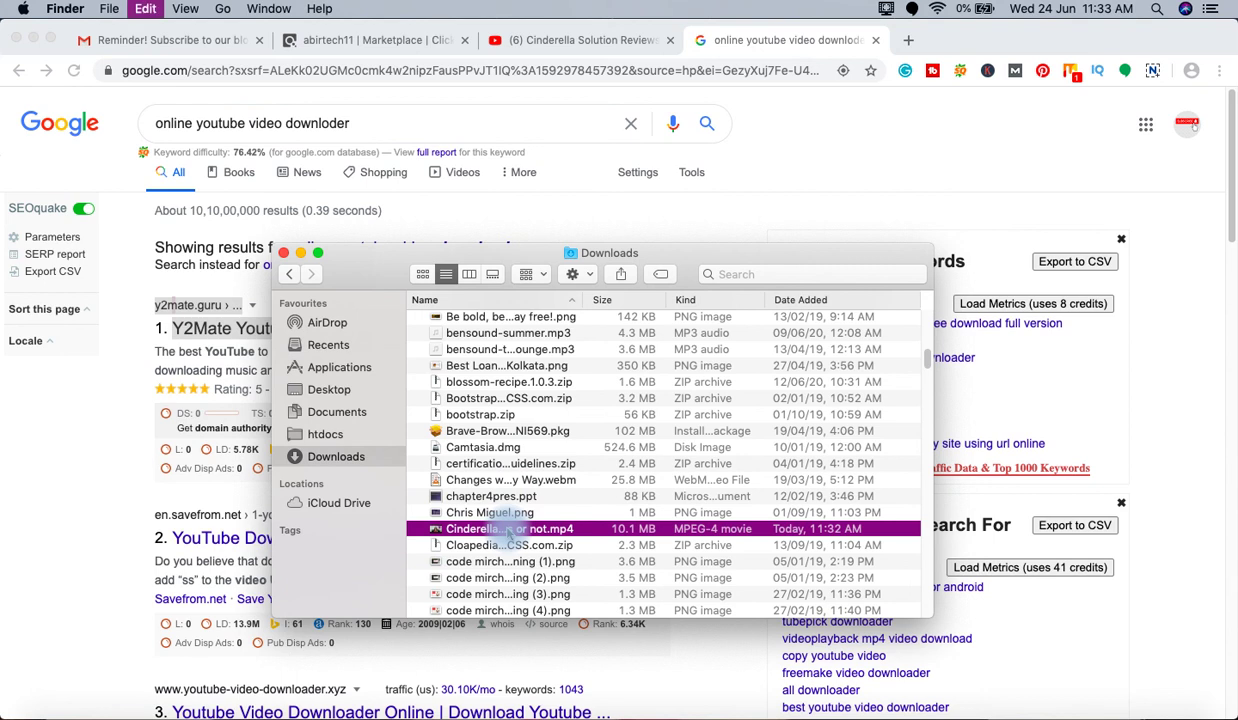
click(337, 411)
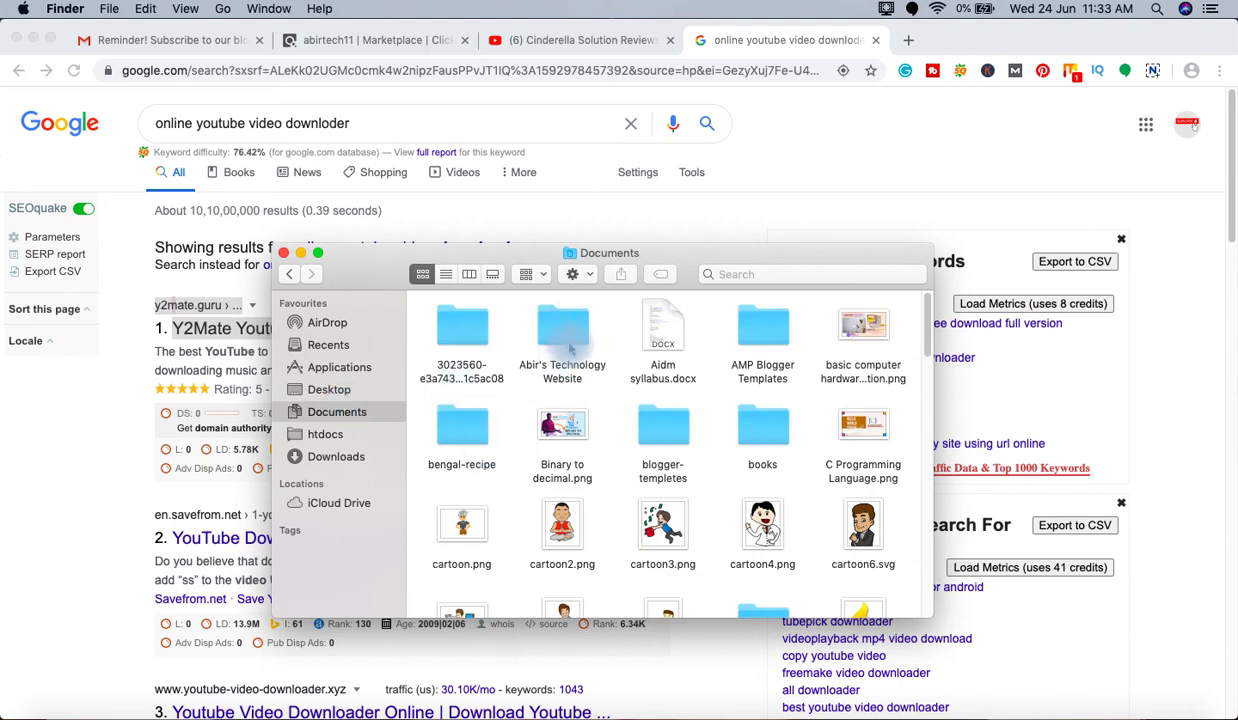
double_click(565, 344)
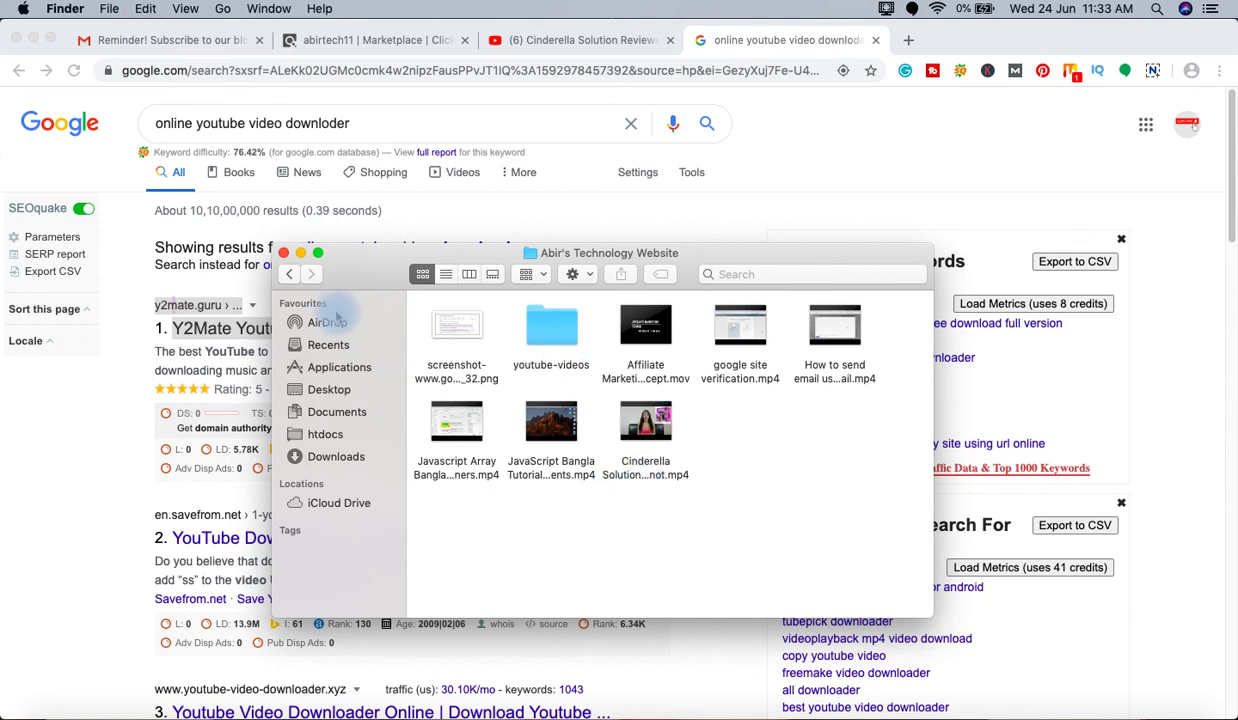
click(285, 253)
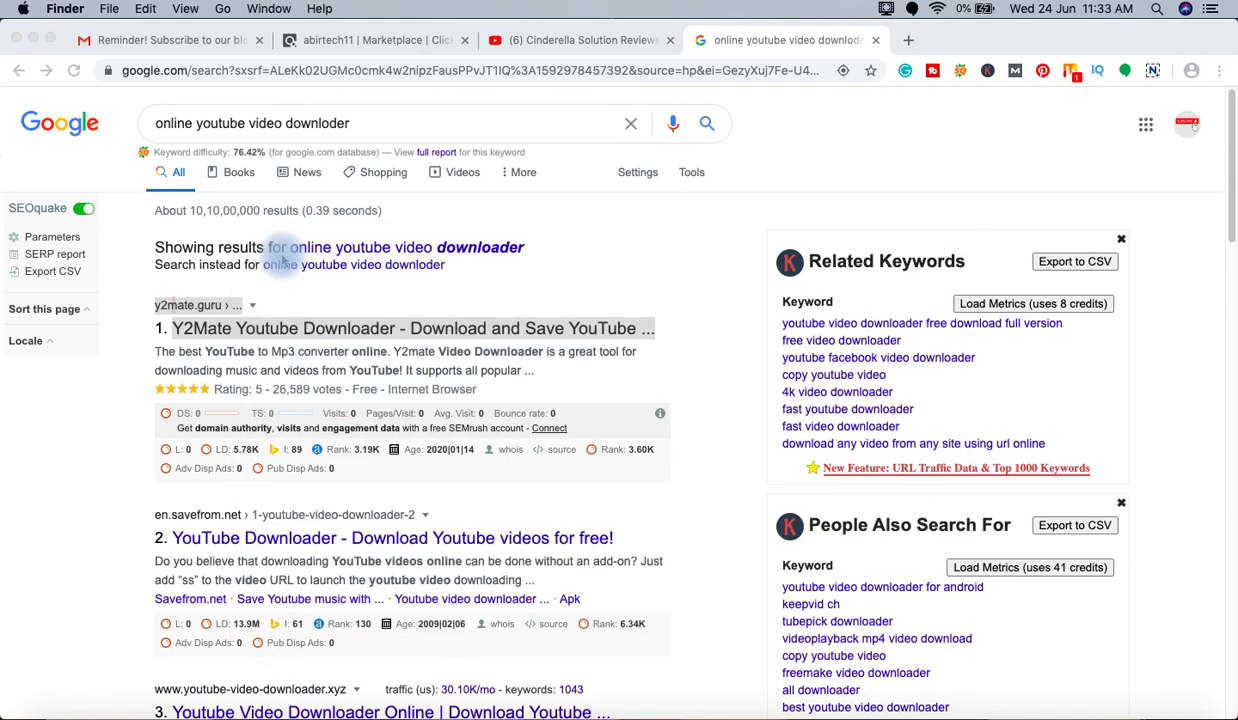
Close the Google search results and YouTube video tabs in Chrome to return to the ClickBank marketplace
click(876, 41)
click(876, 40)
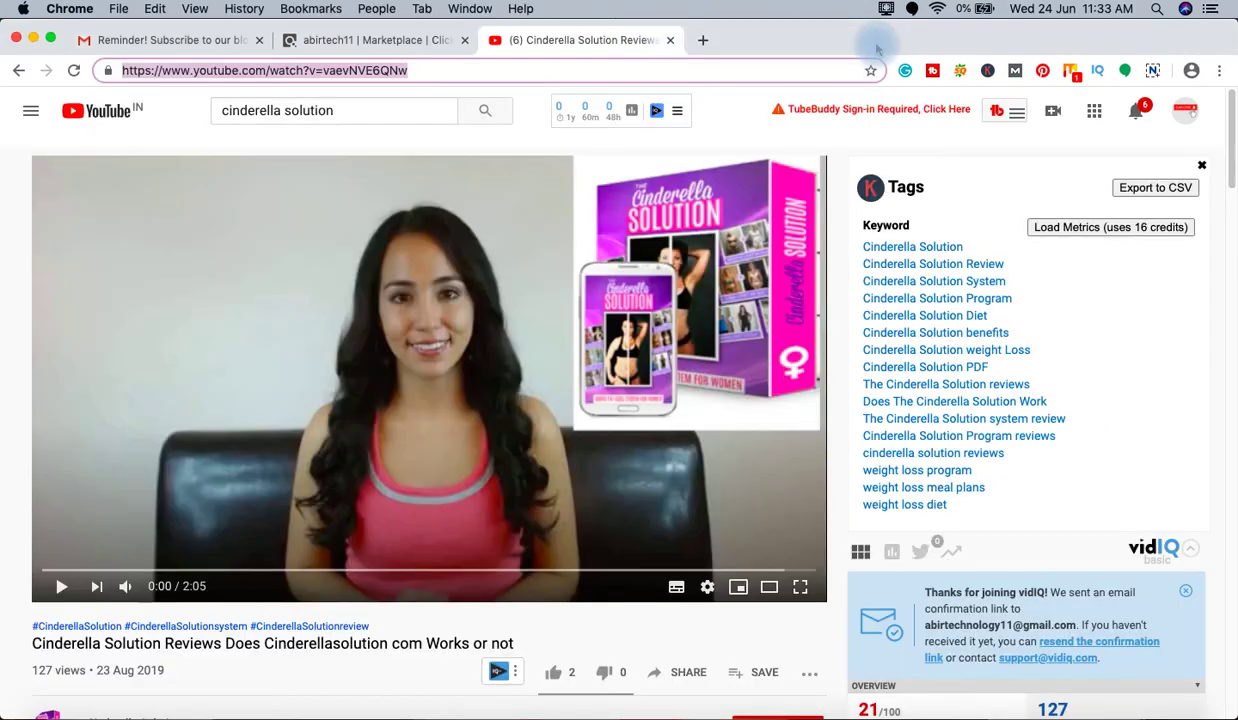
click(671, 40)
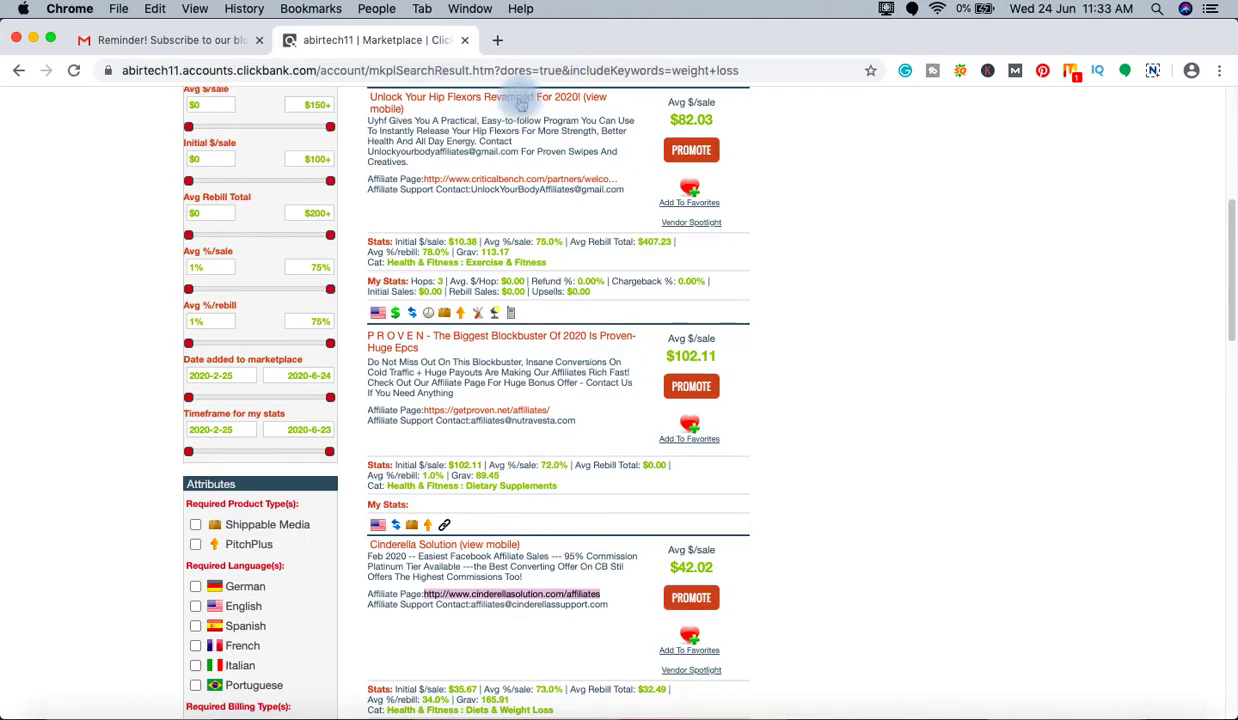
Generate and copy a HopLink for the Cinderella Solution offer using the Default landing page
click(691, 598)
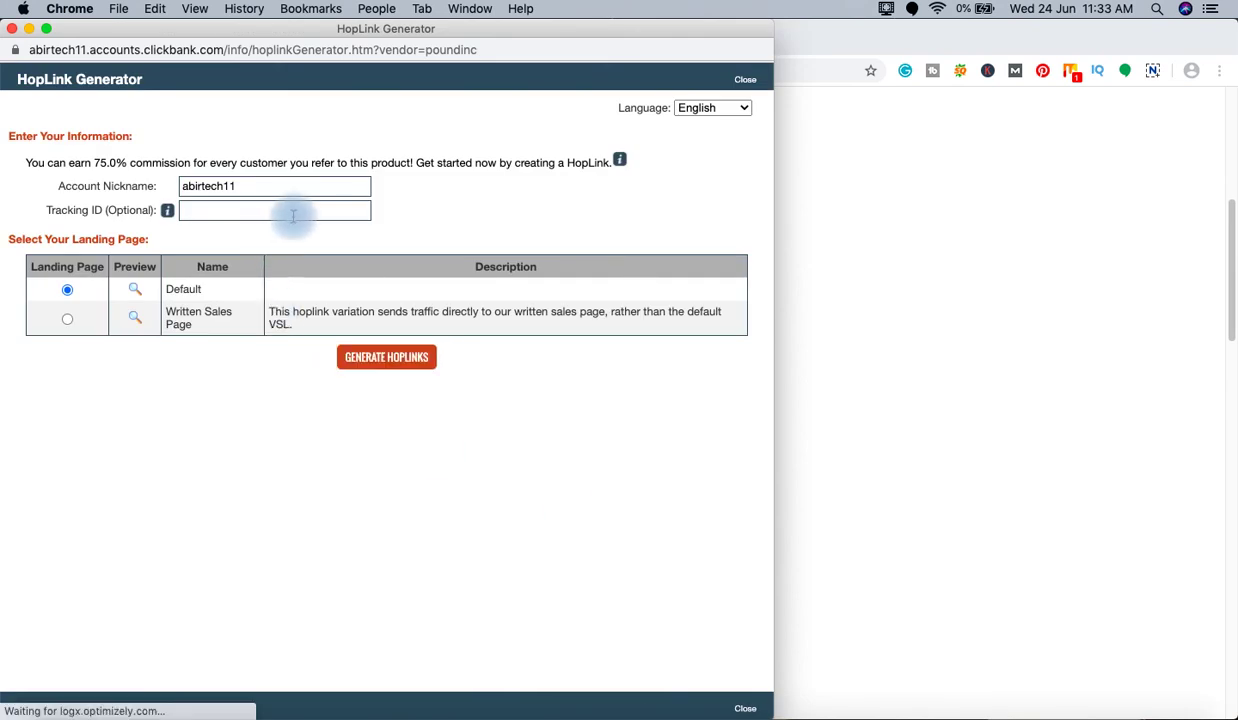
click(377, 368)
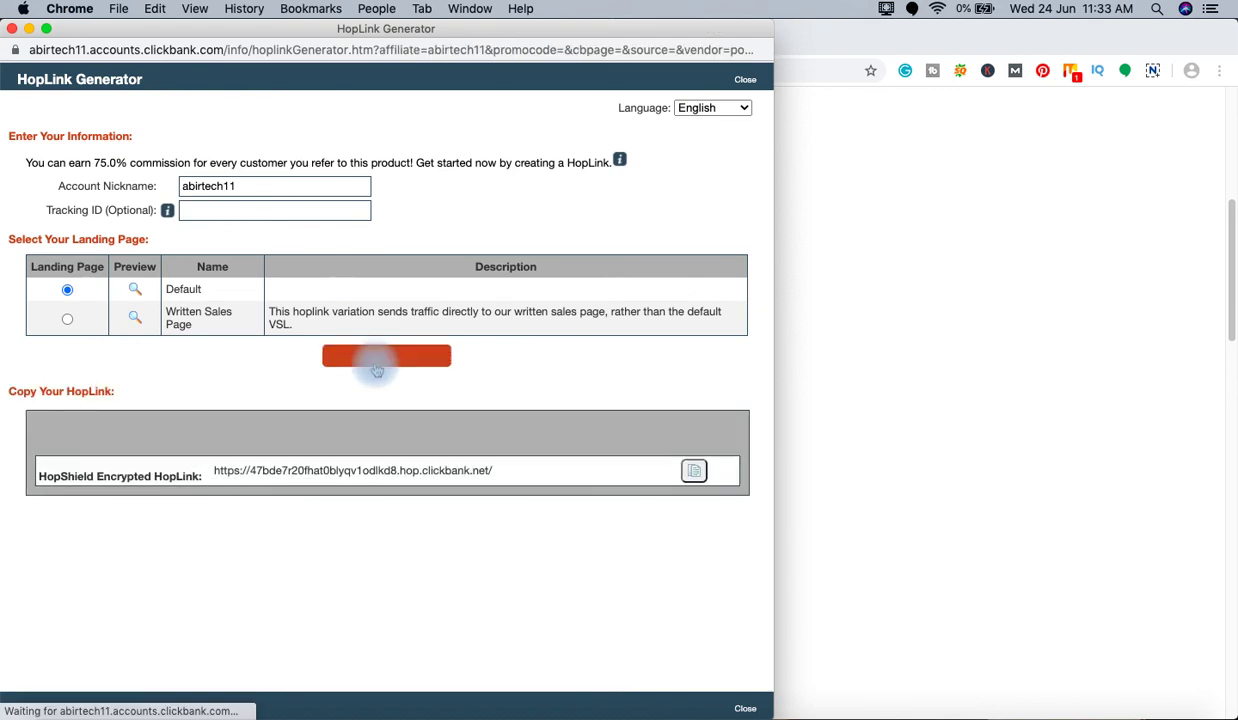
click(695, 472)
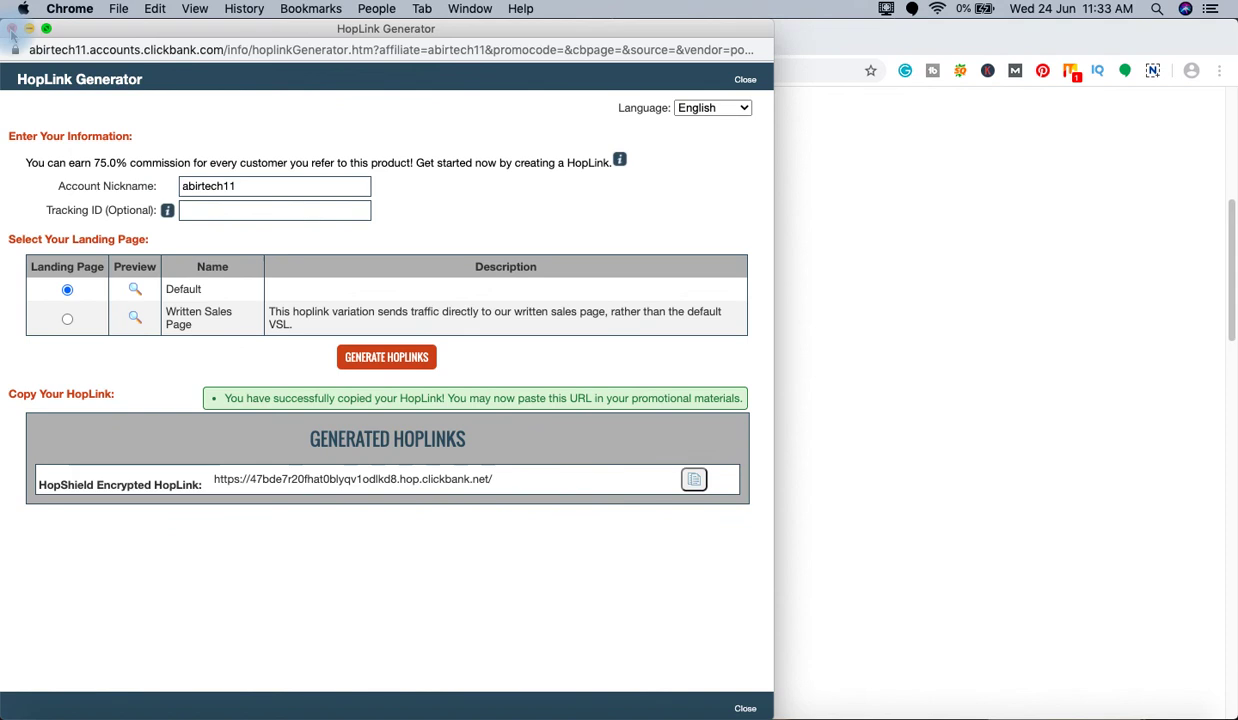
click(12, 29)
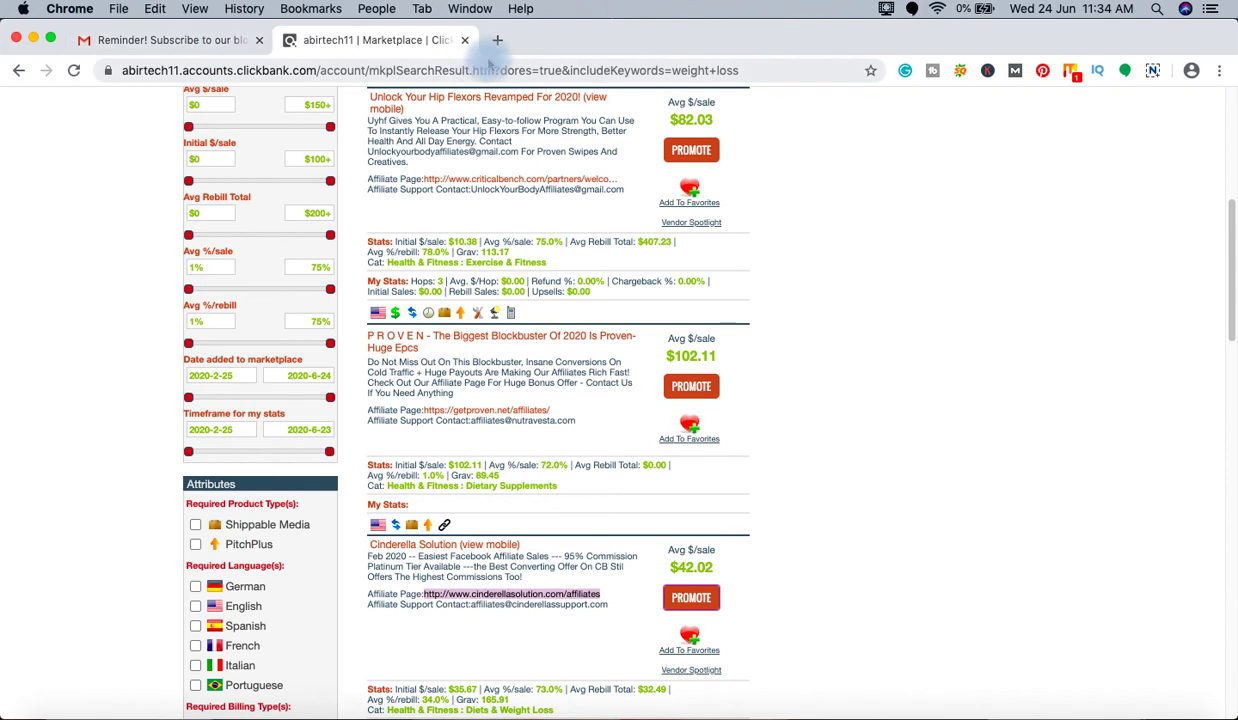
Open YouTube in a new tab and switch to the "test" channel account
click(498, 41)
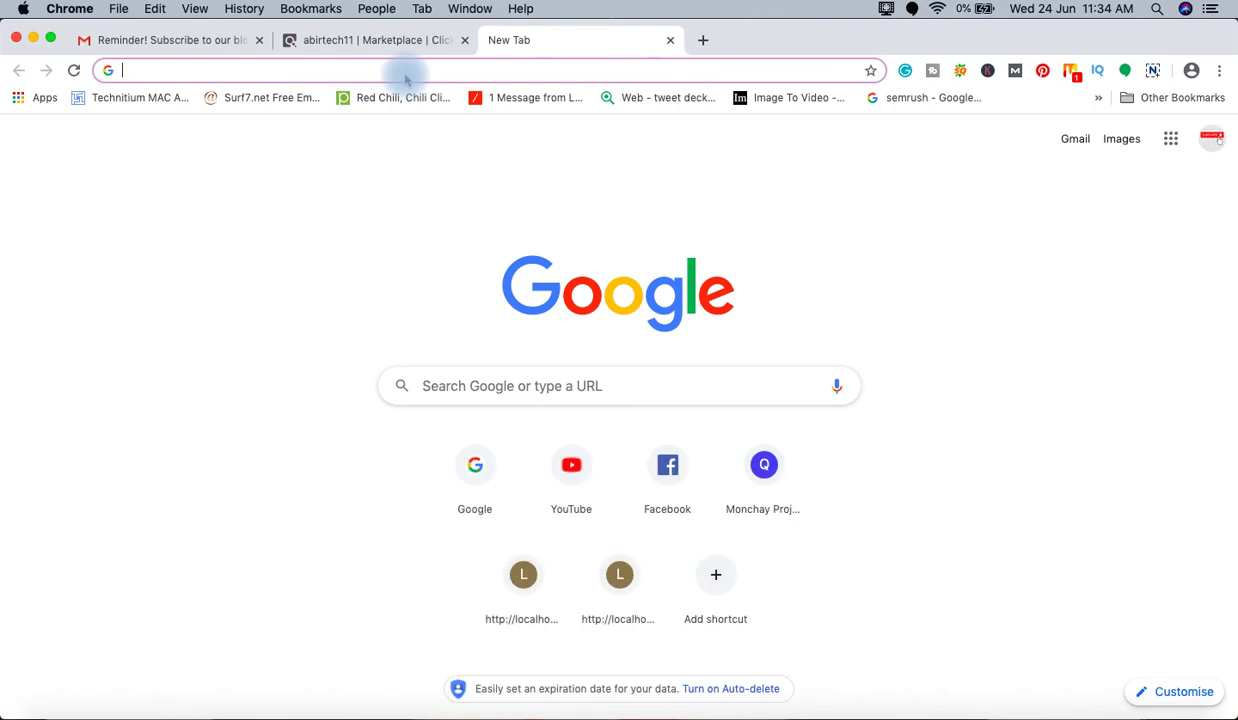
text(you)
key(Return)
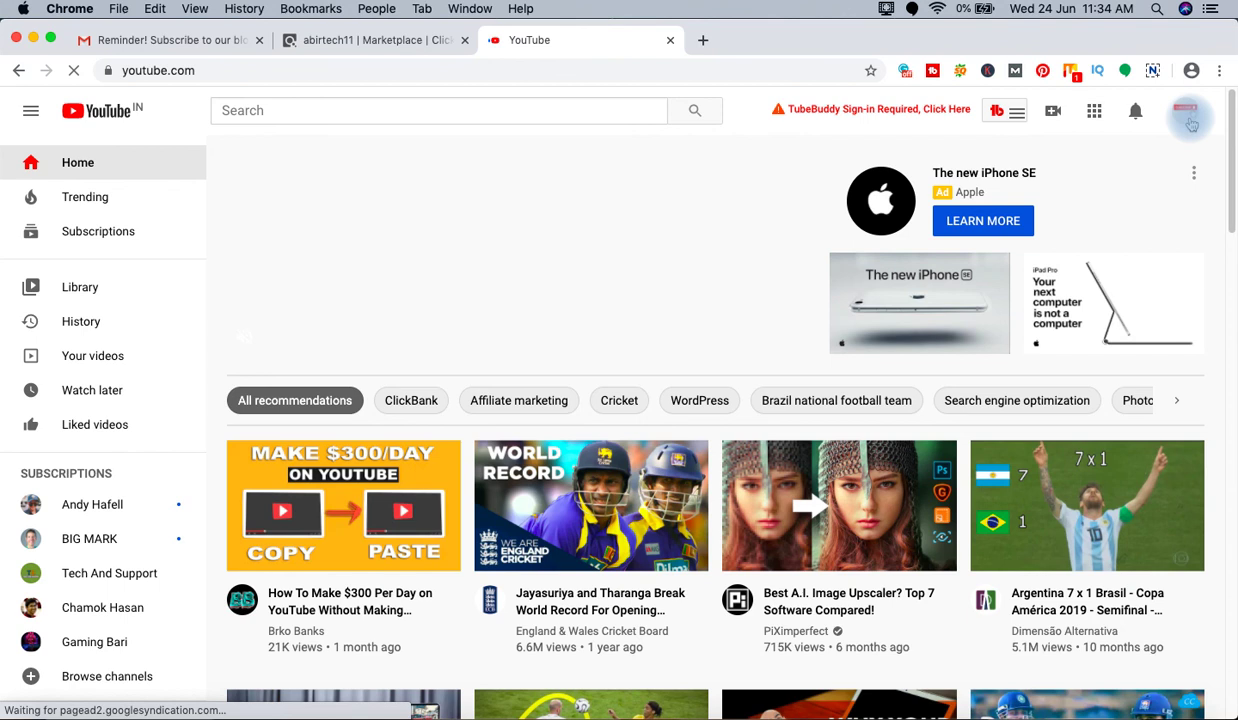
click(1191, 124)
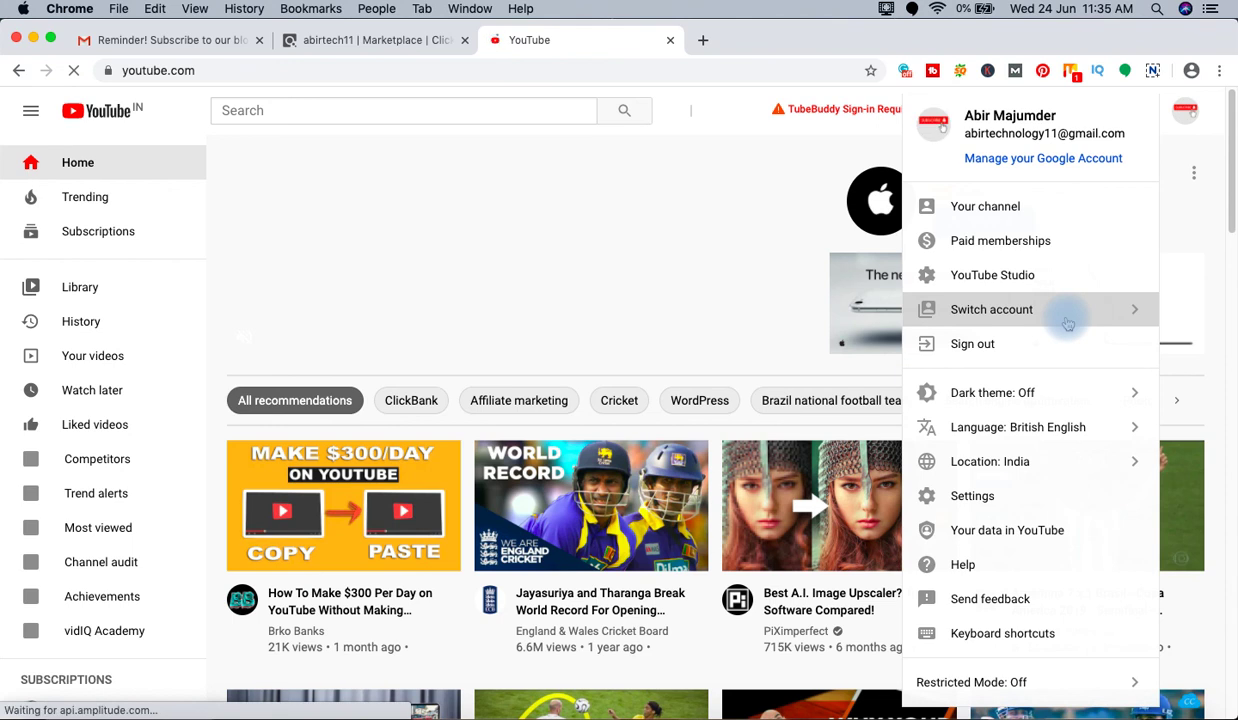
click(1068, 324)
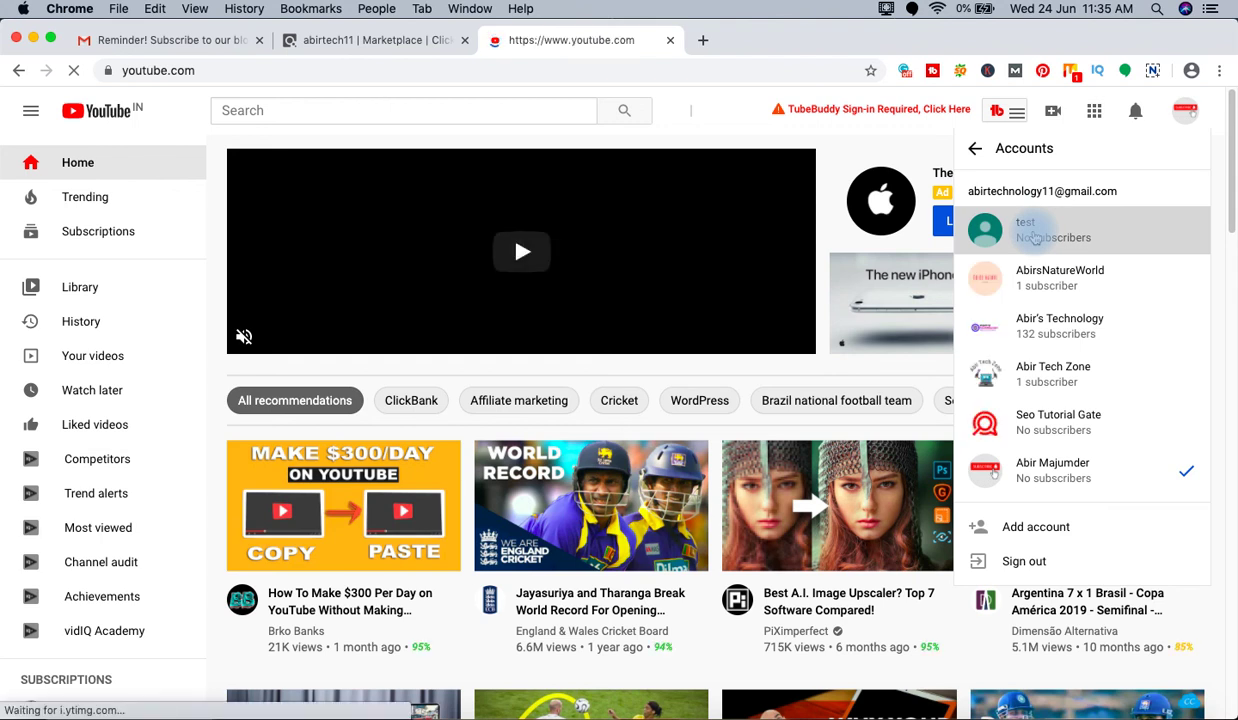
click(1035, 235)
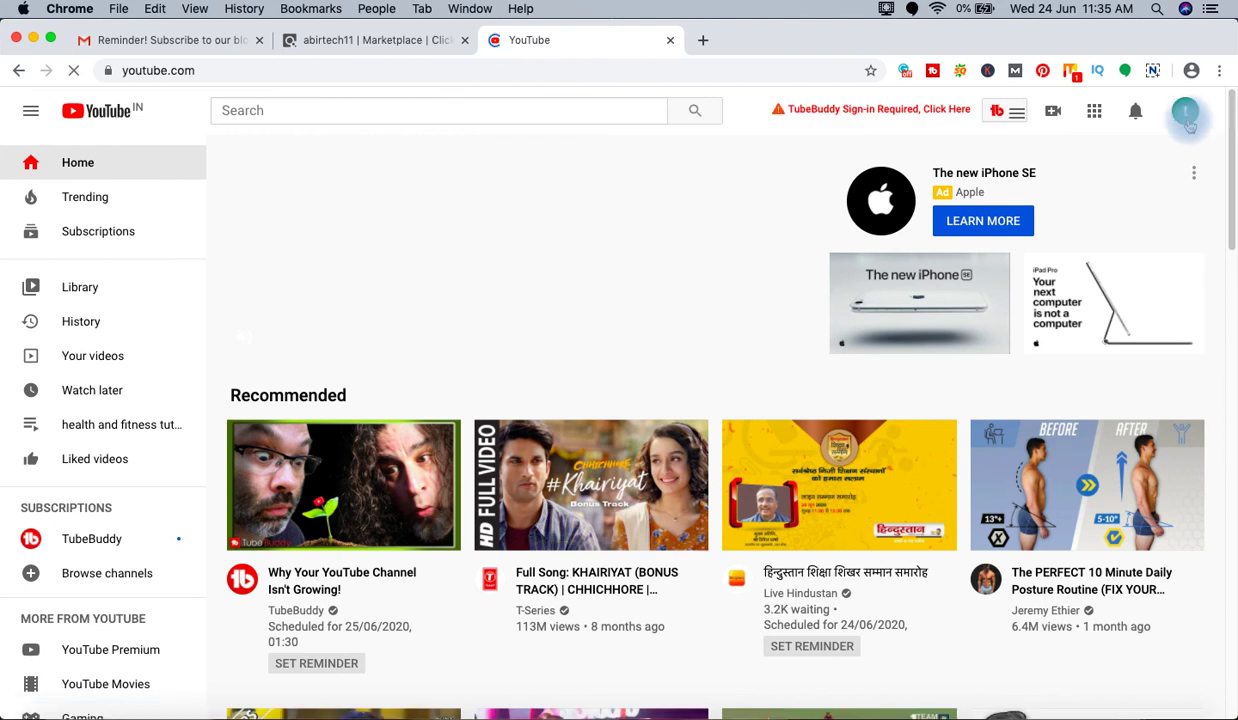
Open YouTube Studio for the "test" channel
click(1186, 113)
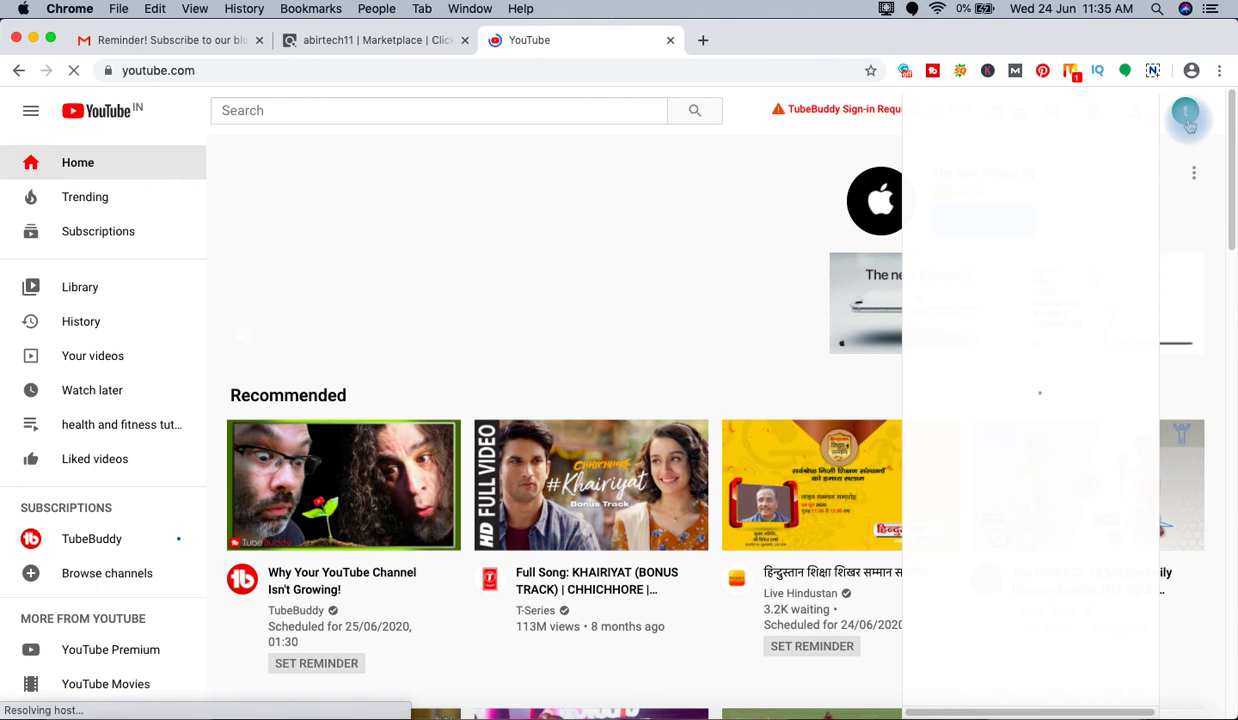
click(1027, 258)
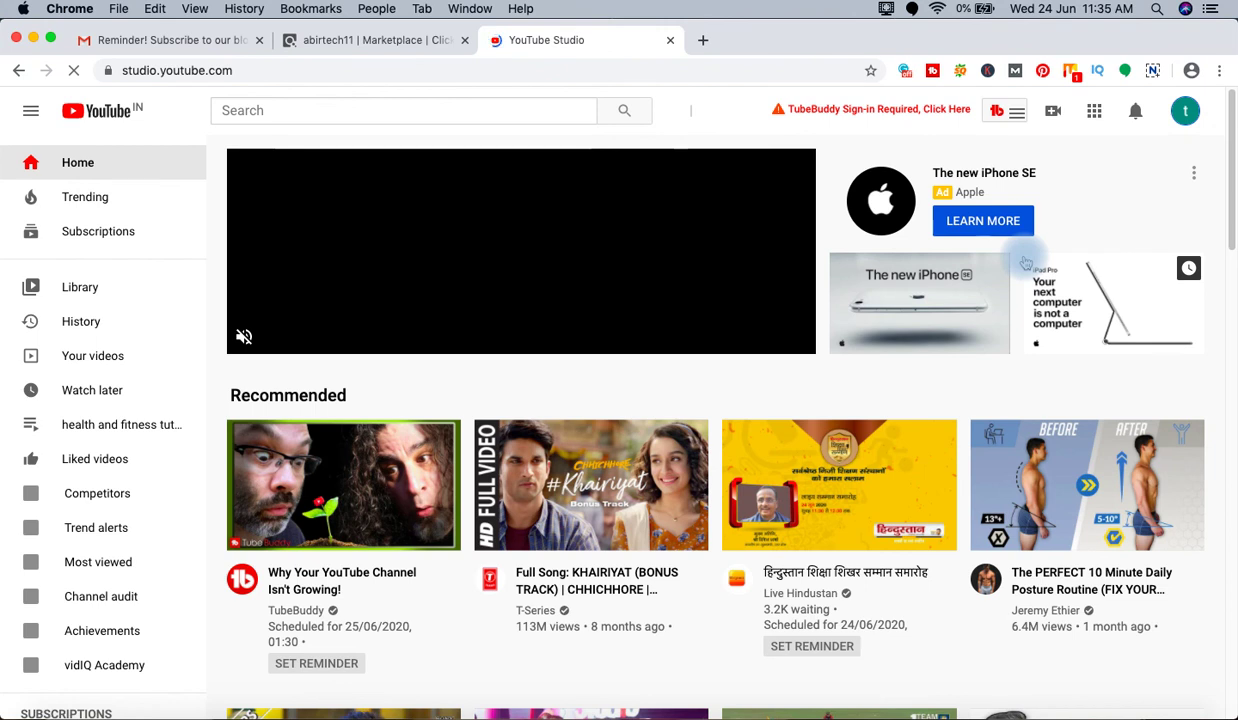
click(1025, 262)
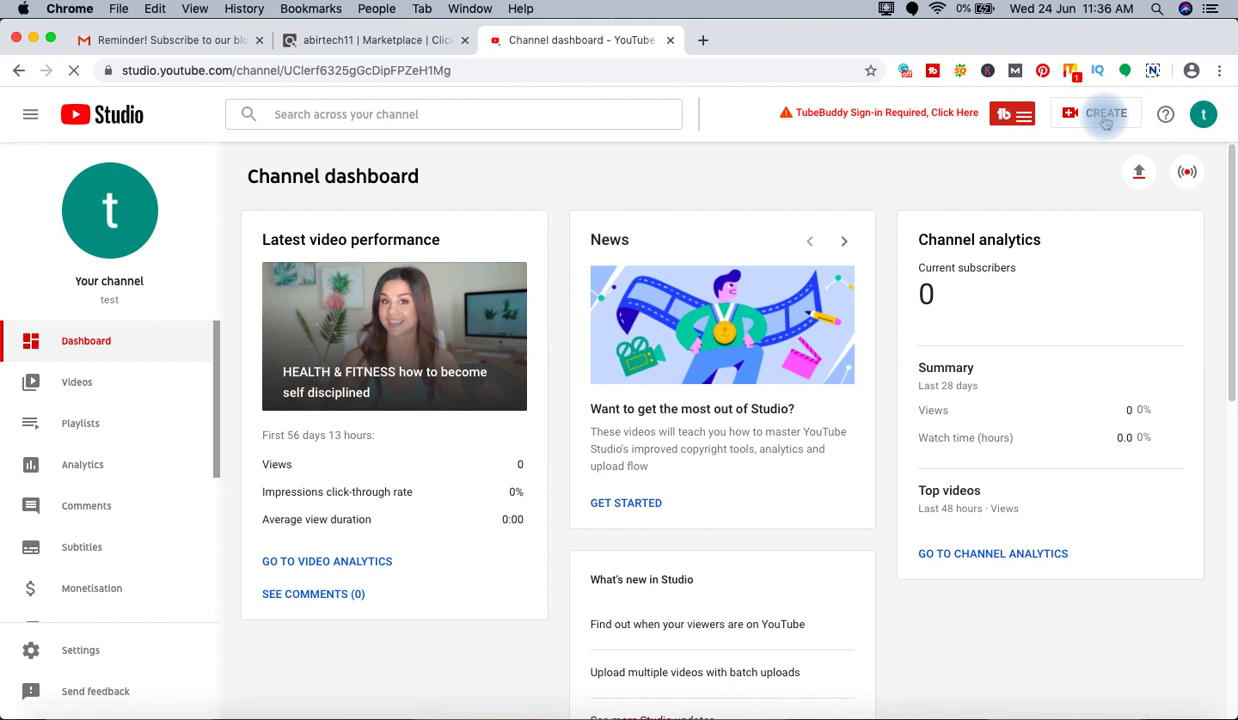
Start a video upload and choose the Cinderella Solution review MP4 from the Technology Website folder in Documents
click(1106, 118)
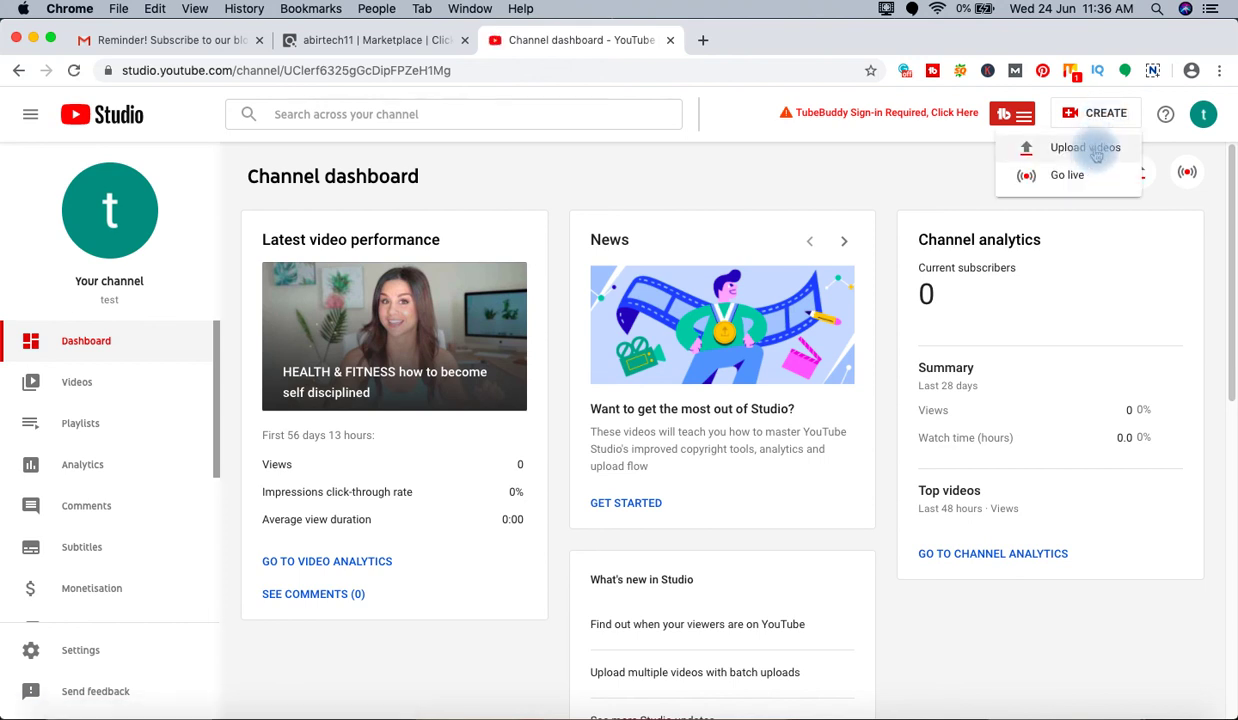
click(1085, 148)
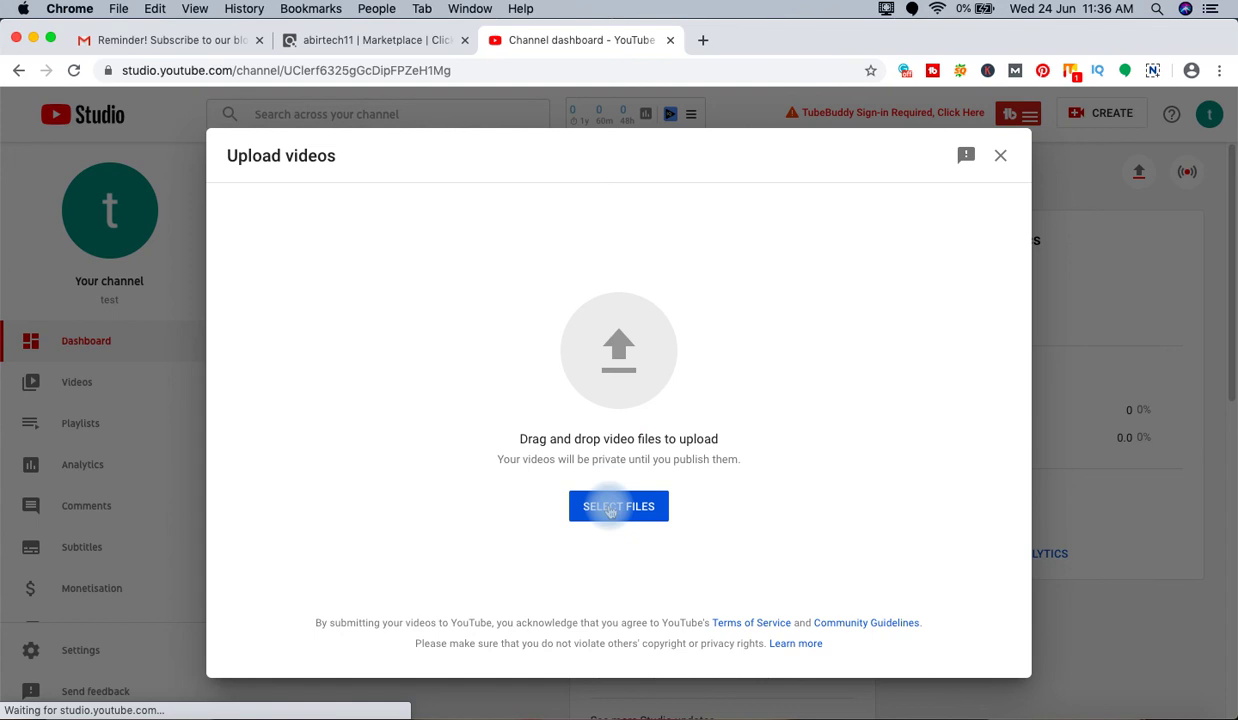
click(612, 508)
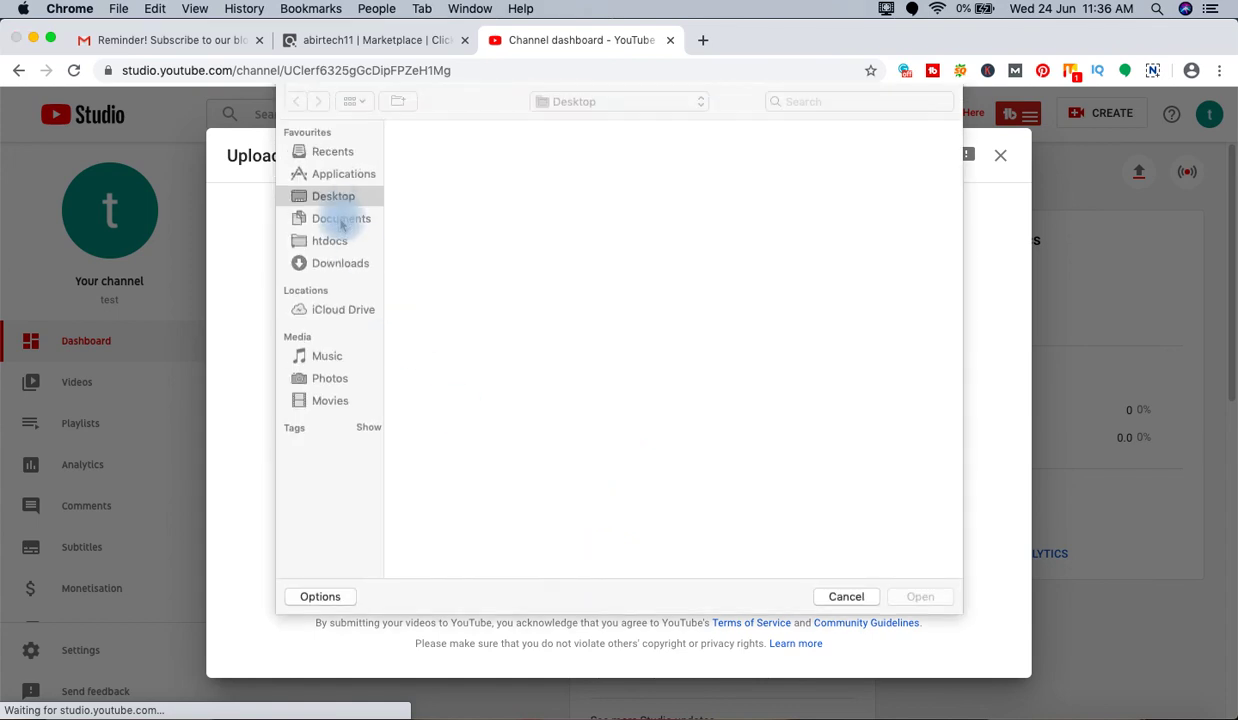
click(341, 220)
click(568, 170)
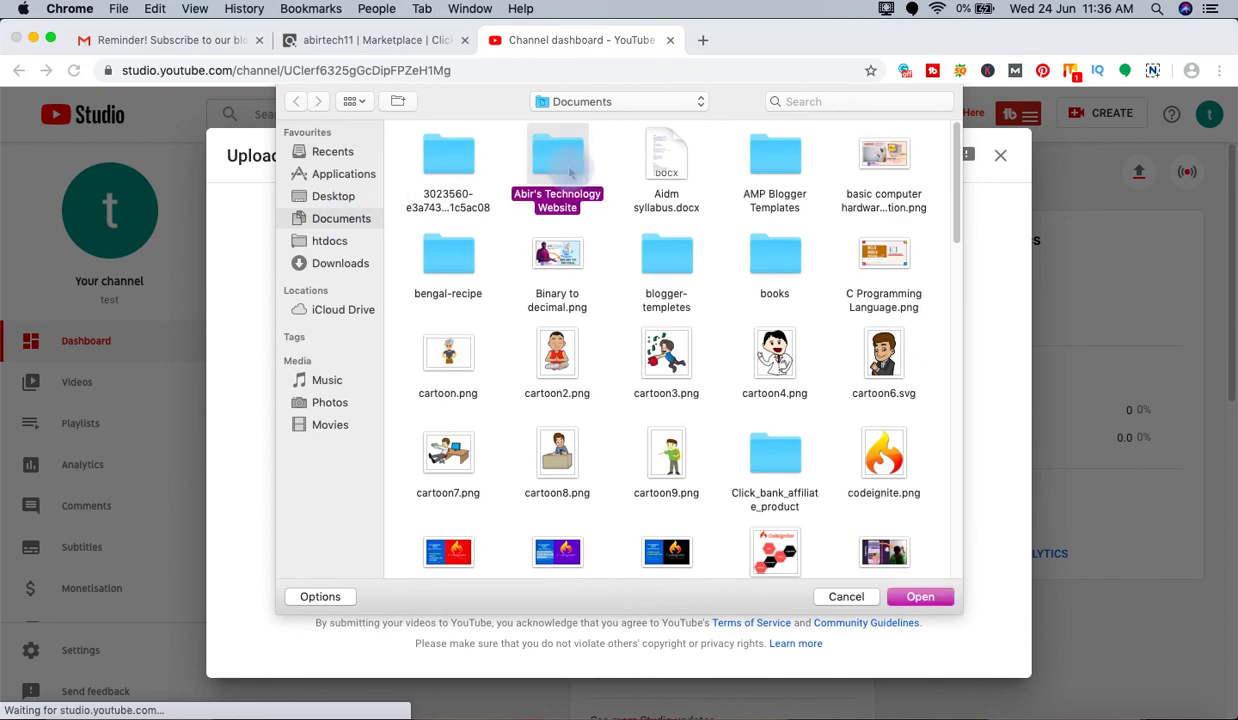
double_click(570, 172)
click(563, 162)
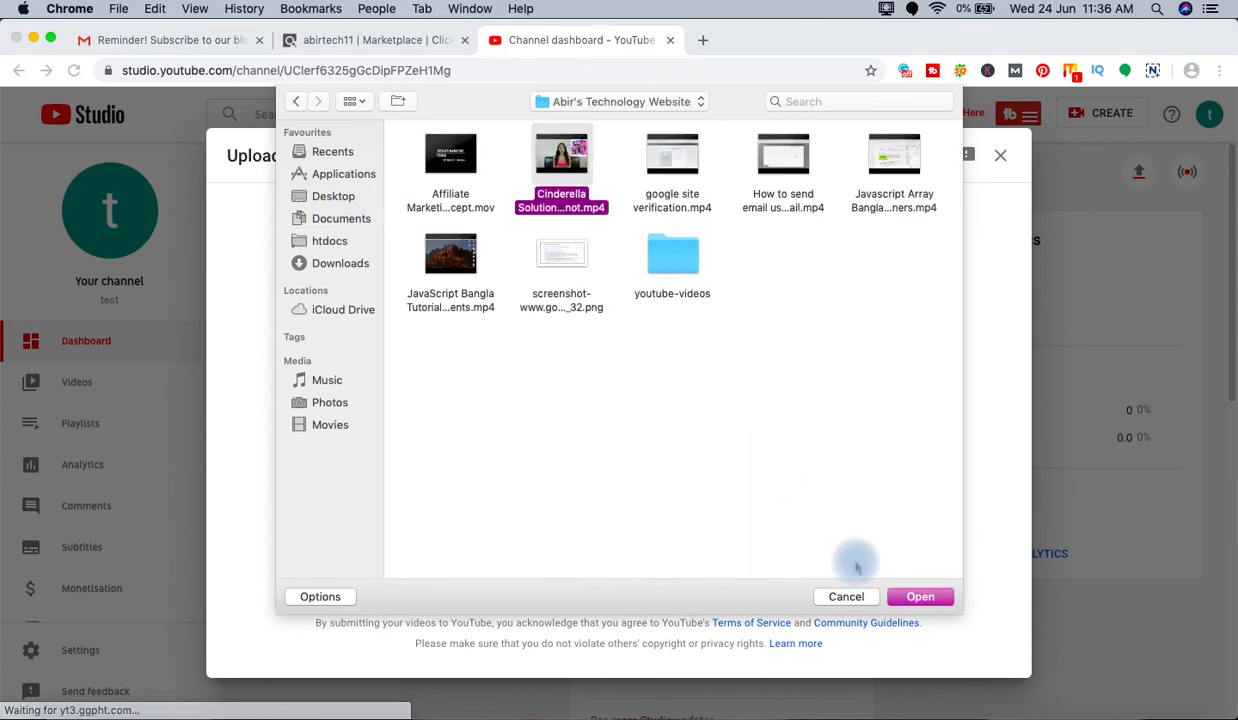
click(914, 594)
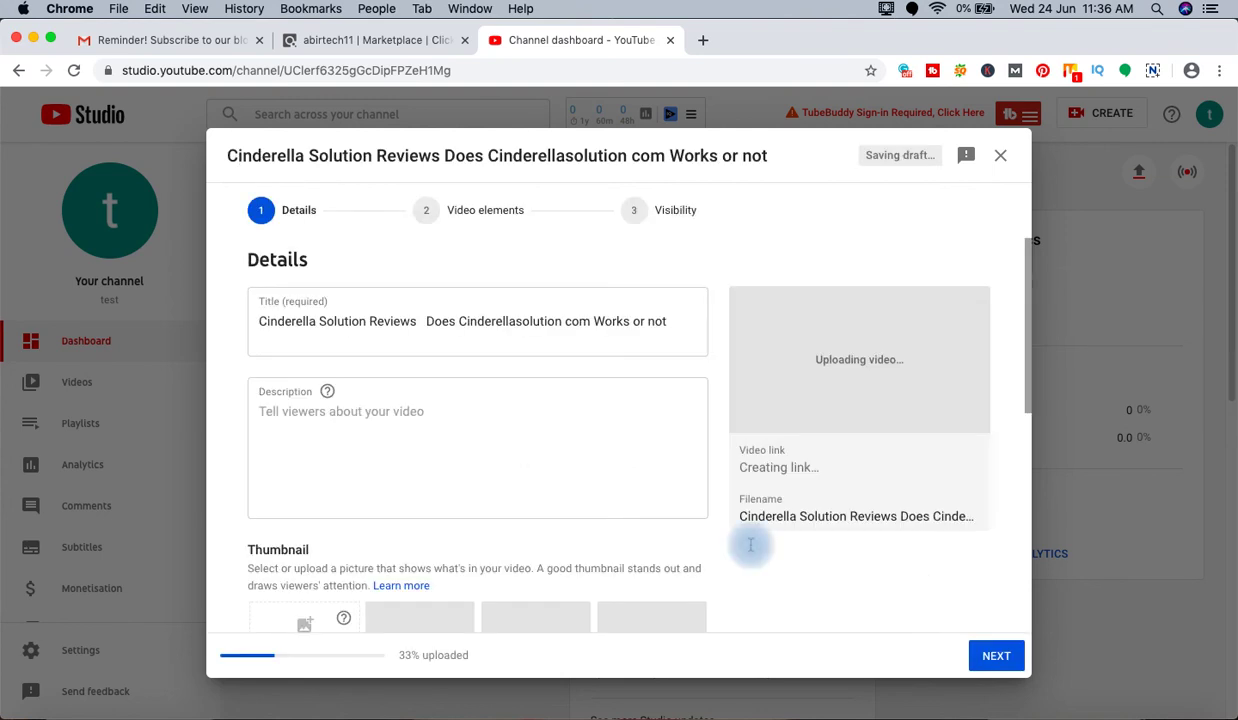
Paste the copied ClickBank HopLink into the video description
click(450, 482)
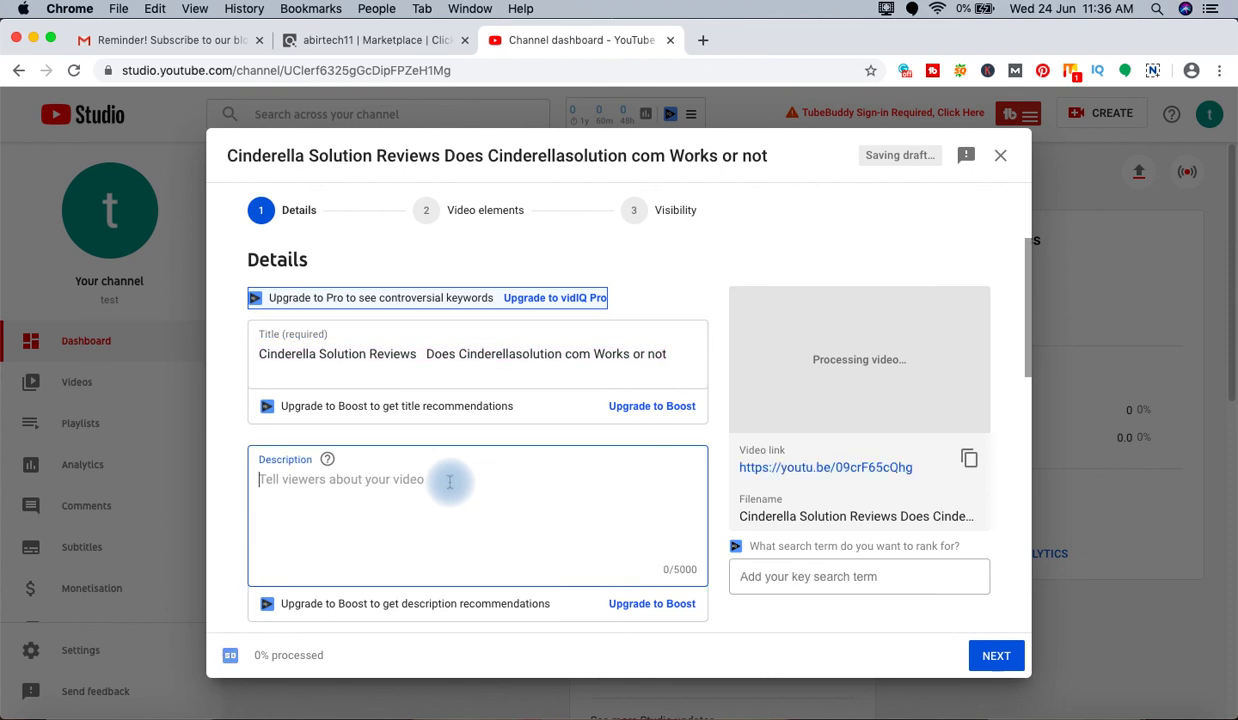
text(https://47bde7r20fhat0blyqv1odl7d8.hop.clickbank.net/)
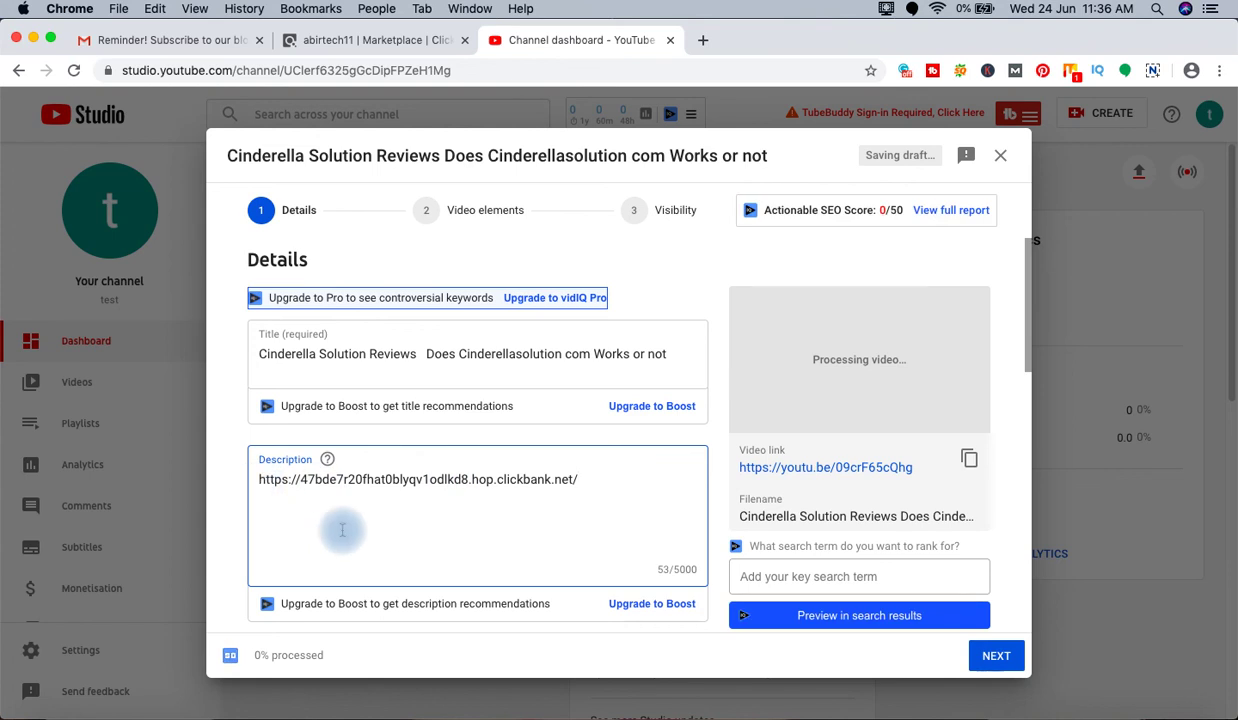
Remove everything after "Cinderella Solution Reviews" from the video title and add "2020" at its end
click(674, 361)
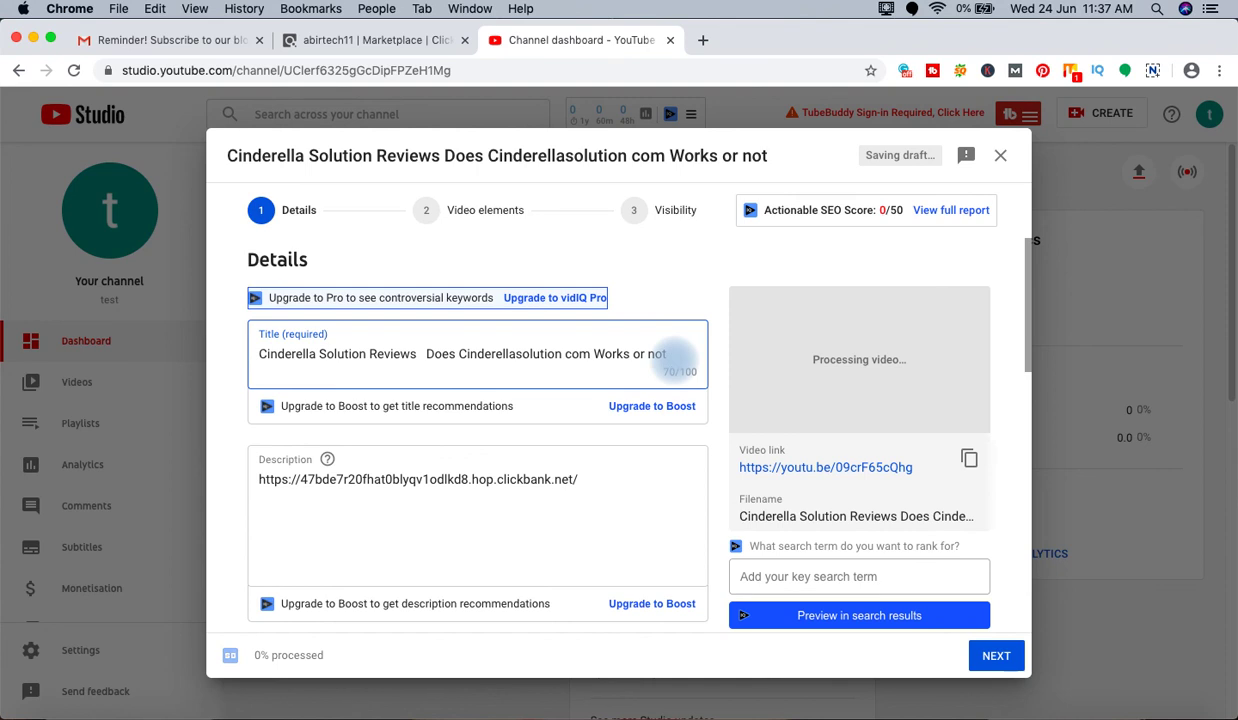
key(BackSpace)
key(BackSpace)
key(BackSpace)
key(BackSpace)
key(BackSpace)
key(BackSpace)
key(BackSpace)
key(BackSpace)
key(BackSpace)
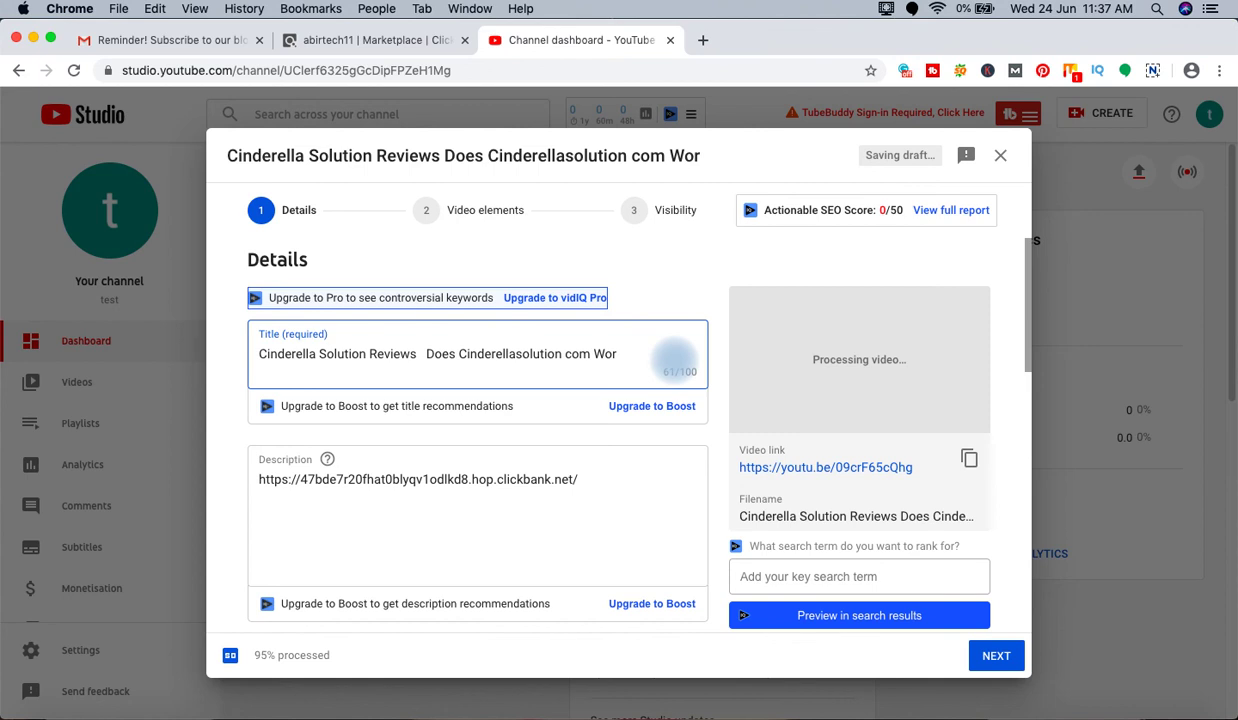
key(BackSpace)
key(BackSpace)
key(BackSpace)
key(BackSpace)
key(BackSpace)
key(BackSpace)
key(BackSpace)
key(BackSpace)
key(BackSpace)
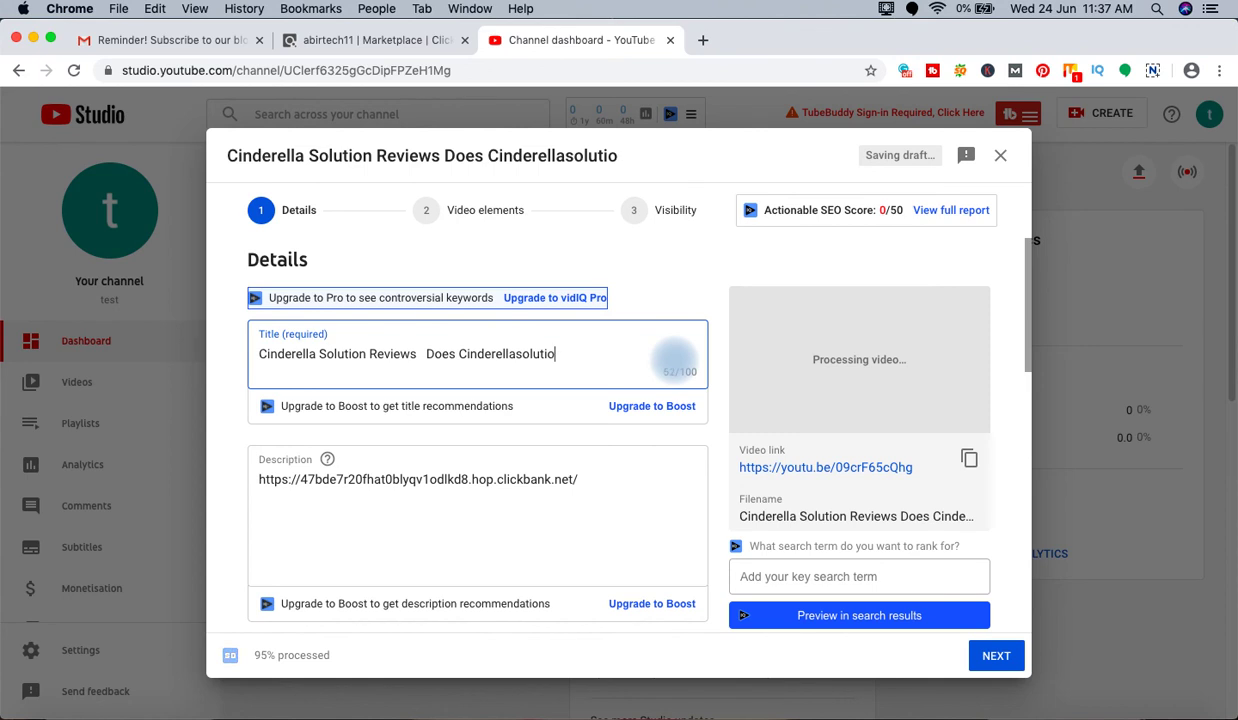
key(BackSpace)
key(BackSpace)
key(BackSpace)
key(BackSpace)
key(BackSpace)
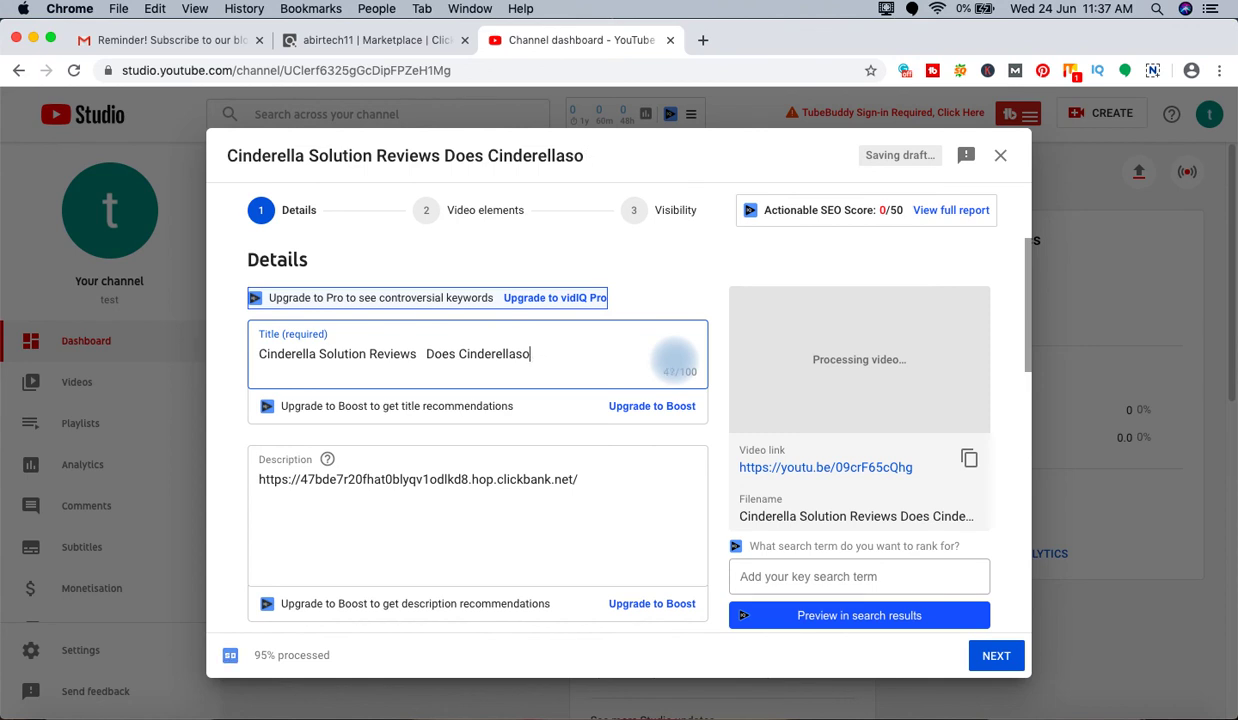
key(BackSpace)
key(BackSpace)
key(BackSpace)
key(BackSpace)
key(BackSpace)
key(BackSpace)
key(BackSpace)
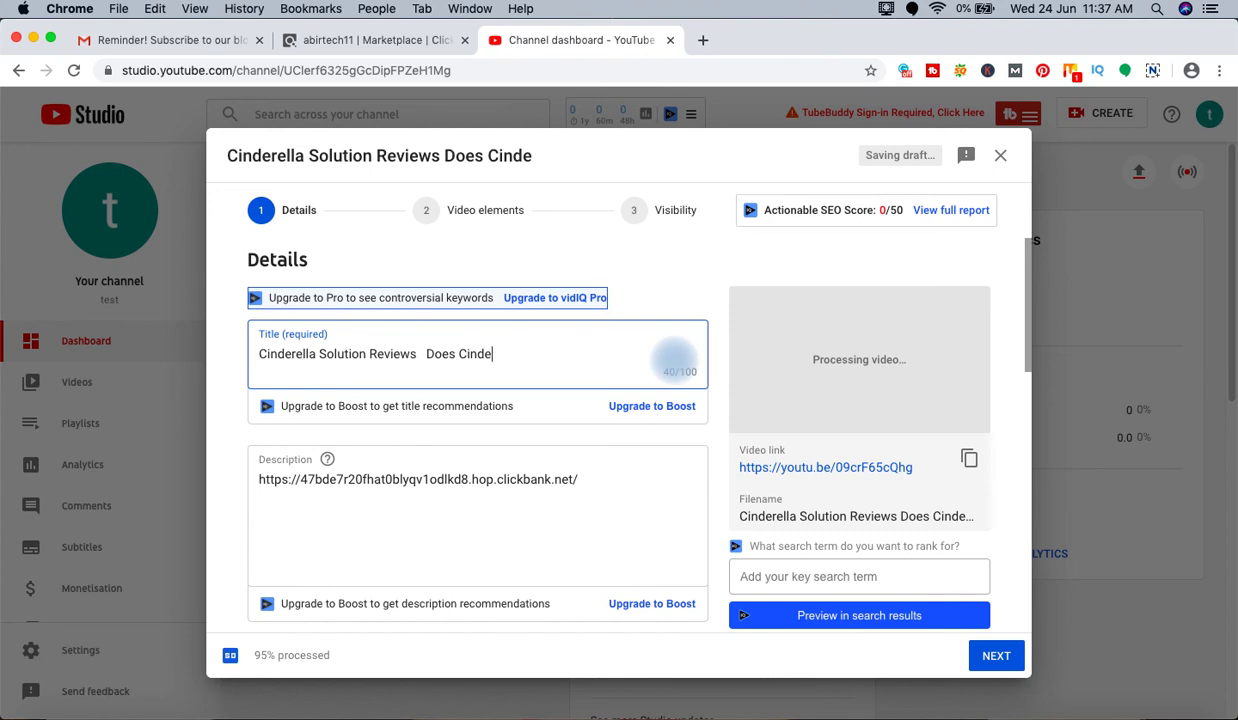
key(BackSpace)
key(BackSpace)
key(BackSpace)
key(BackSpace)
key(BackSpace)
key(BackSpace)
key(BackSpace)
key(BackSpace)
key(BackSpace)
key(BackSpace)
key(BackSpace)
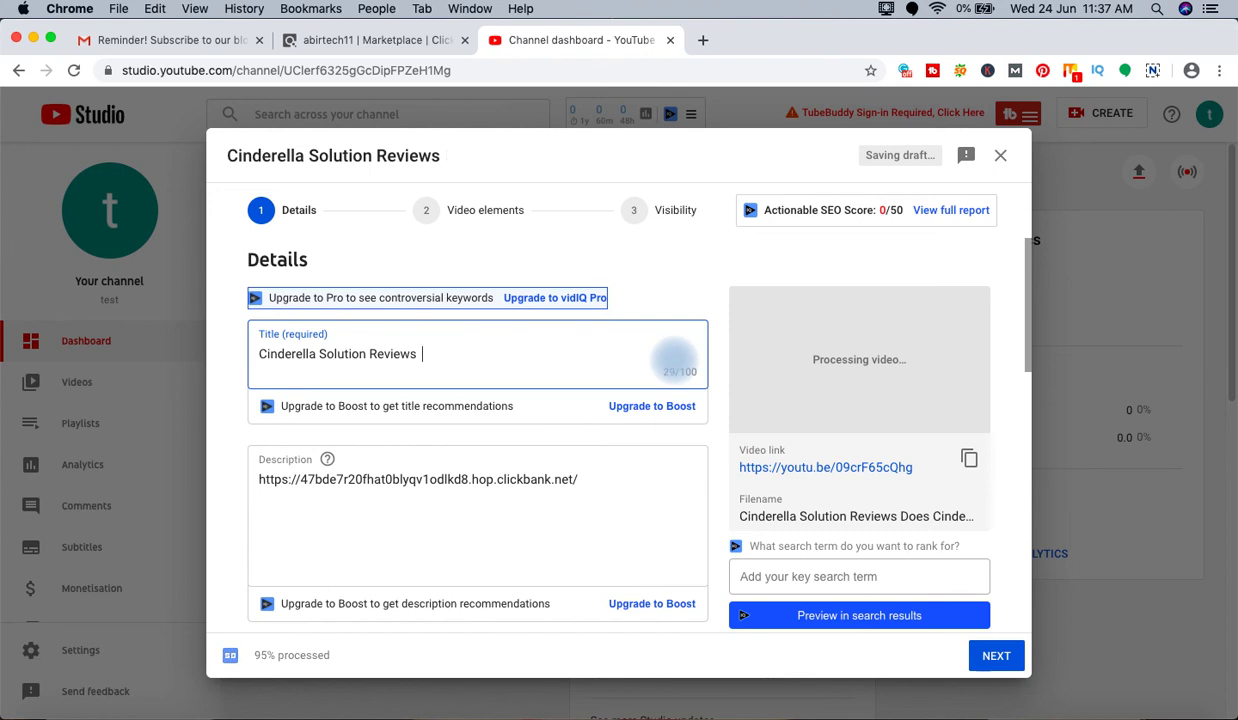
text(2020)
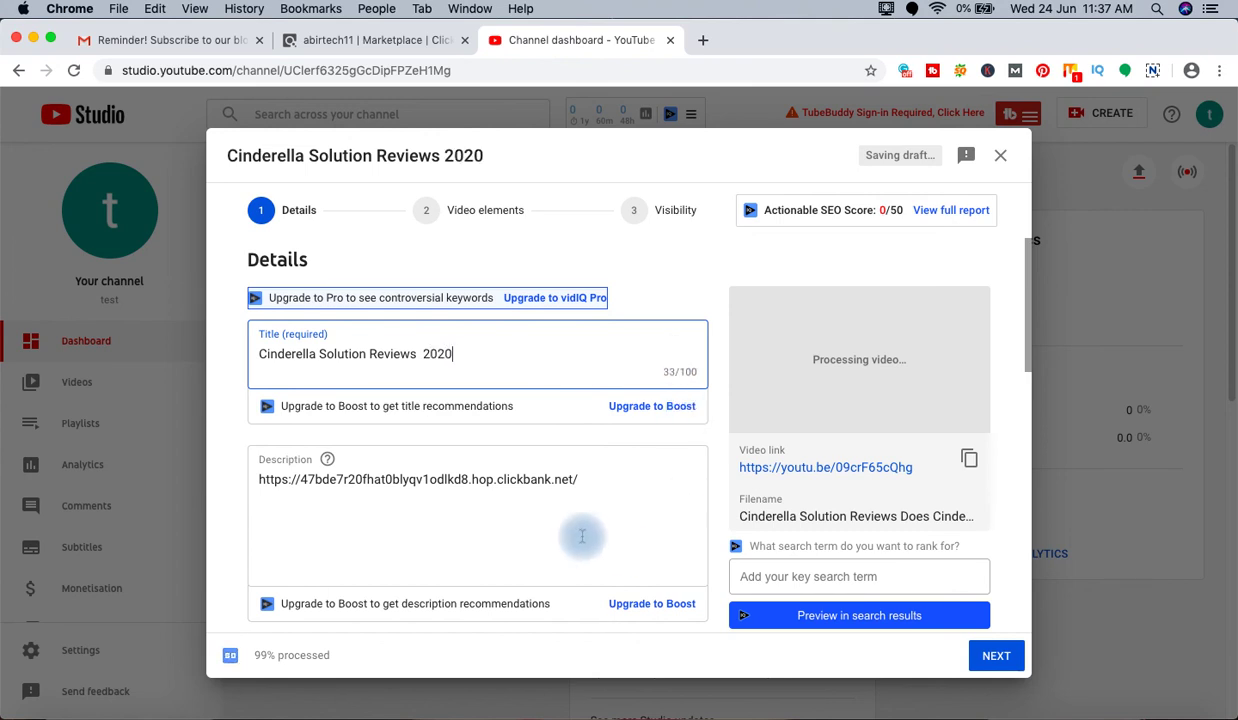
Extend the video title with a "|" separator followed by the phrase "Cinderella Solution" copied from its beginning
click(545, 510)
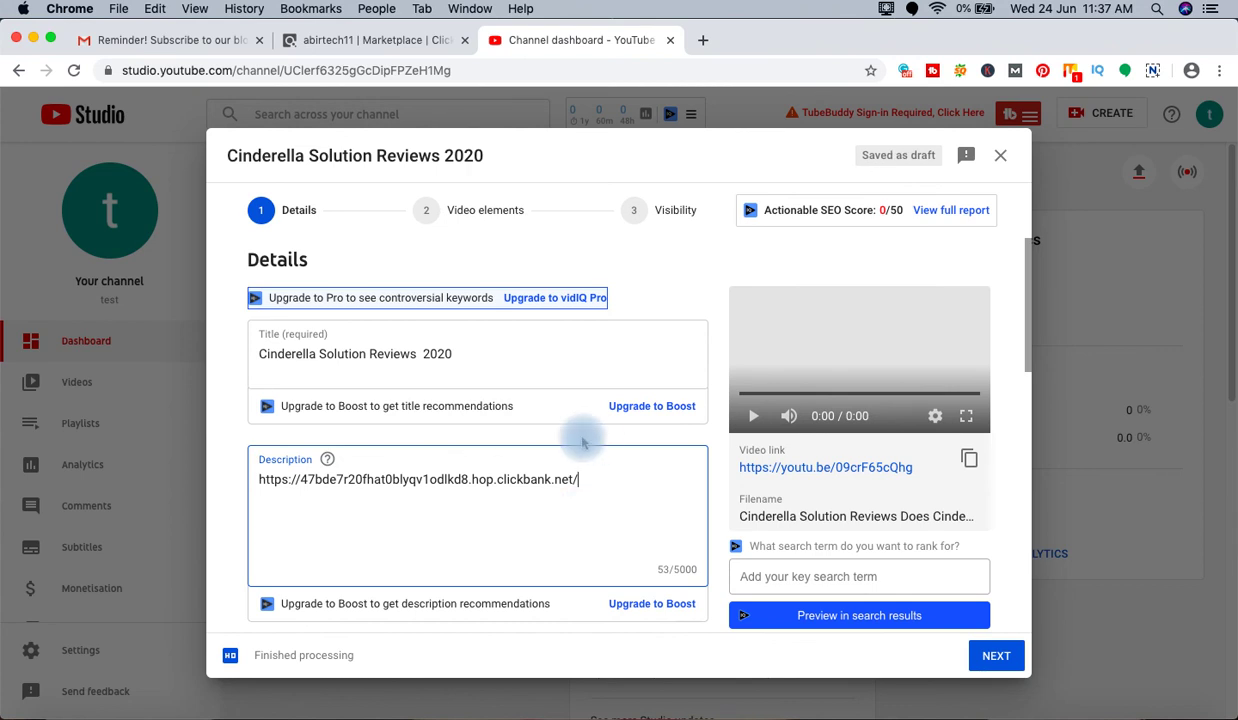
scroll(566, 505, down, 3)
scroll(564, 507, down, 2)
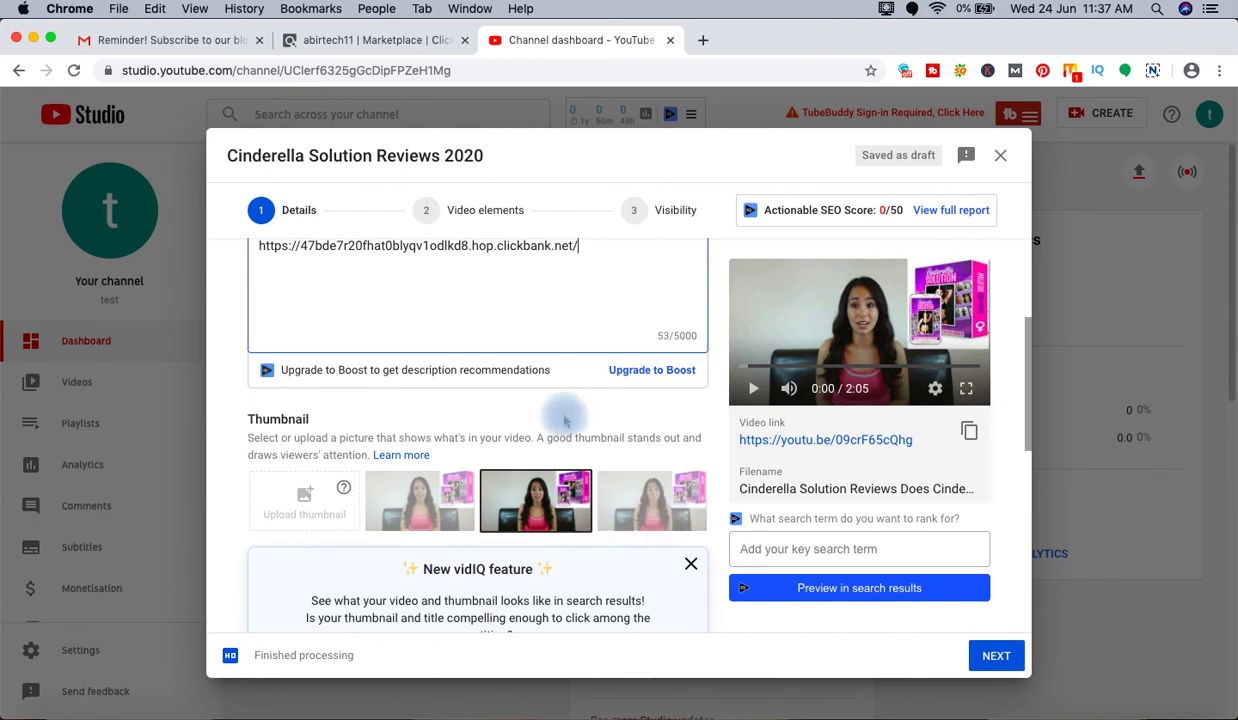
scroll(565, 420, up, 3)
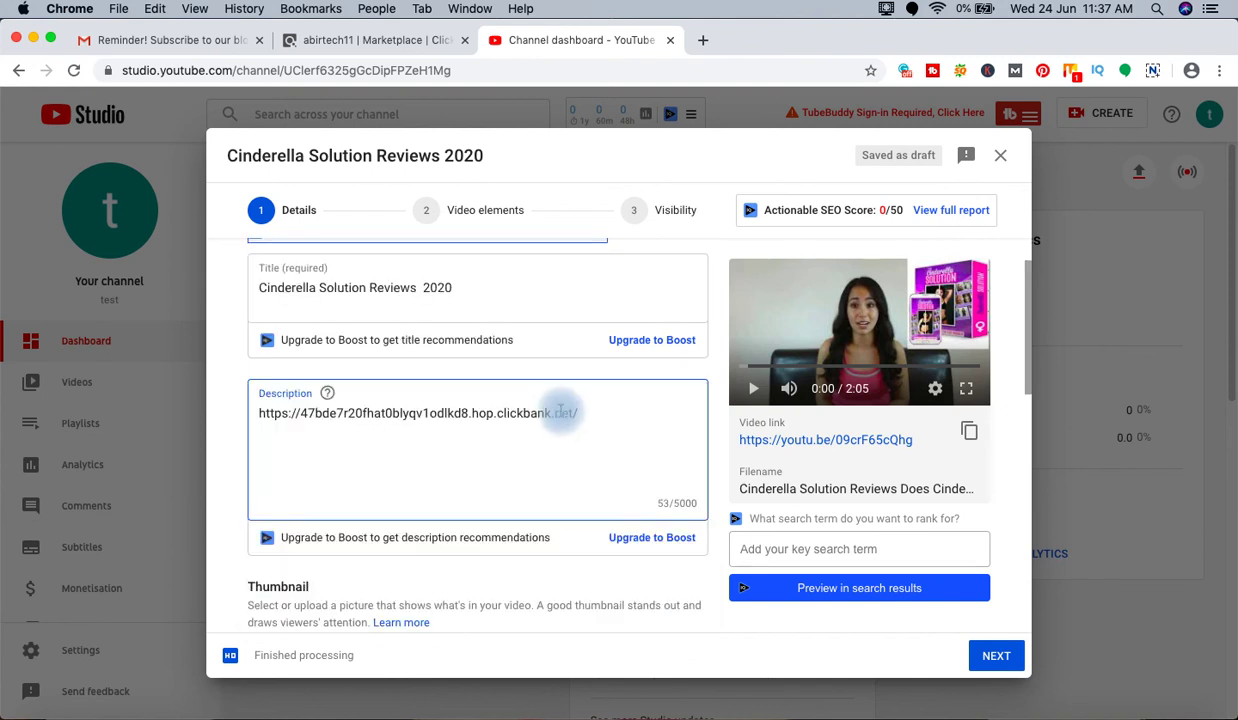
click(486, 292)
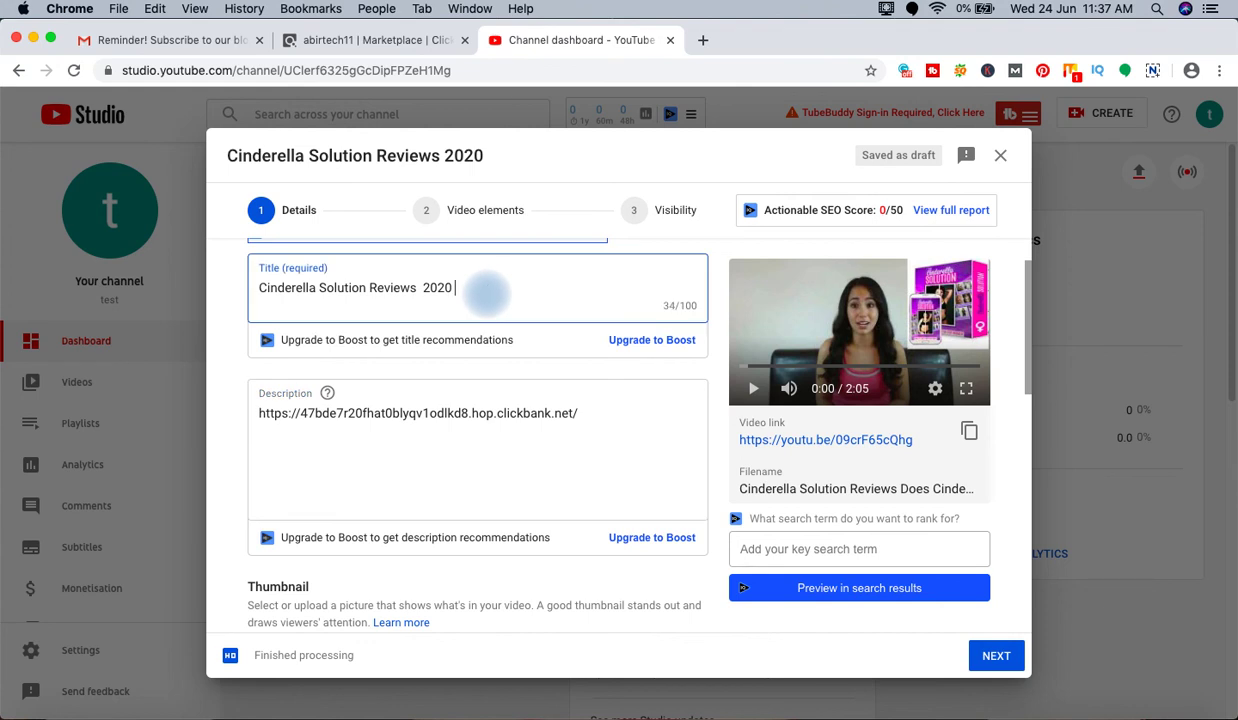
text(|)
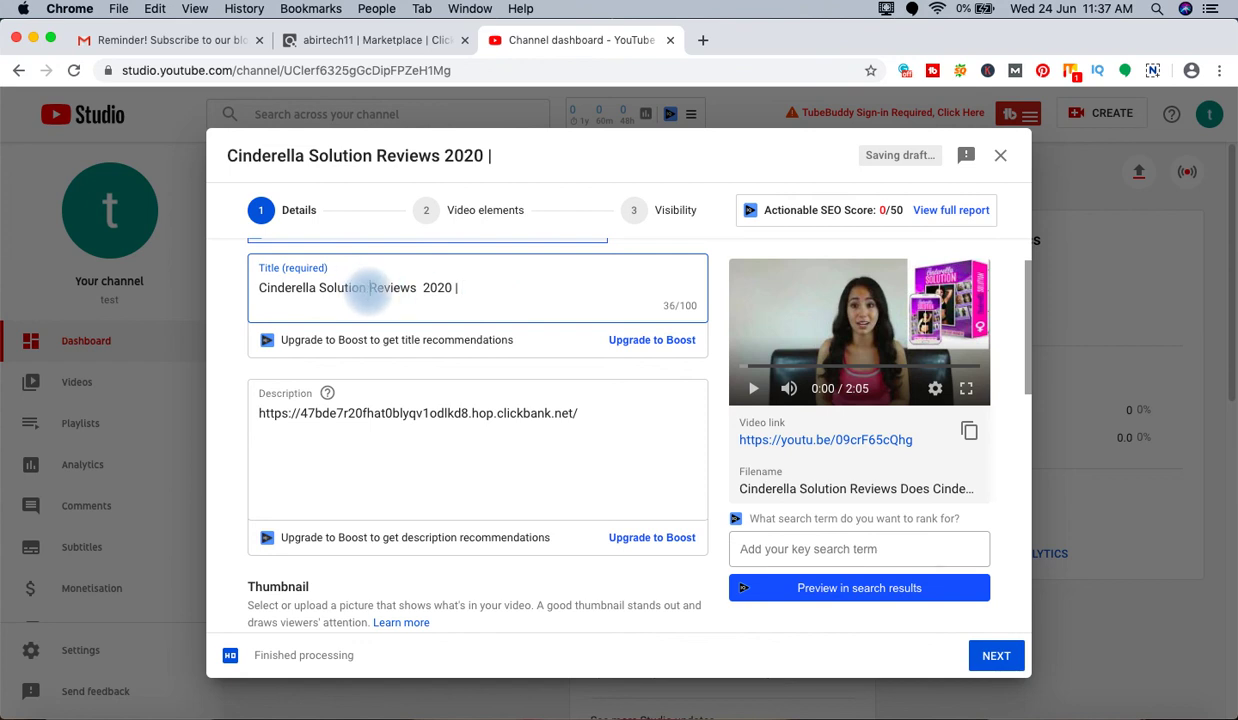
drag(366, 288, 258, 288)
key(super+c)
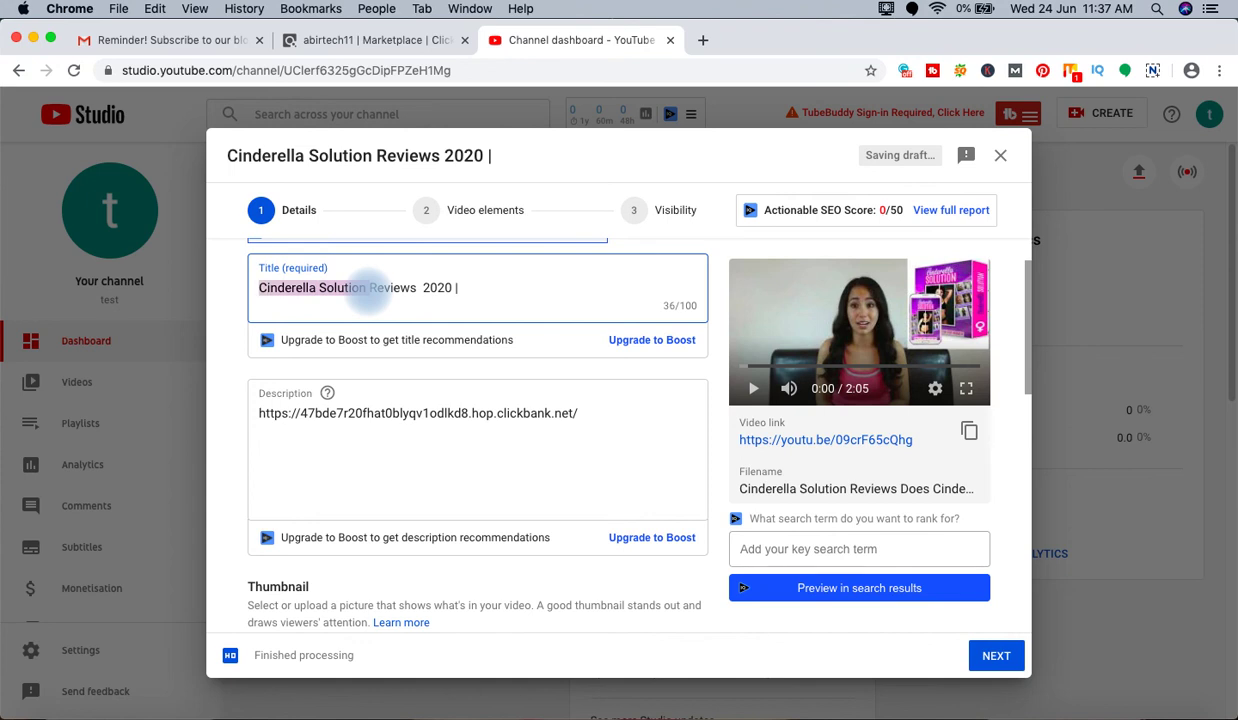
click(481, 294)
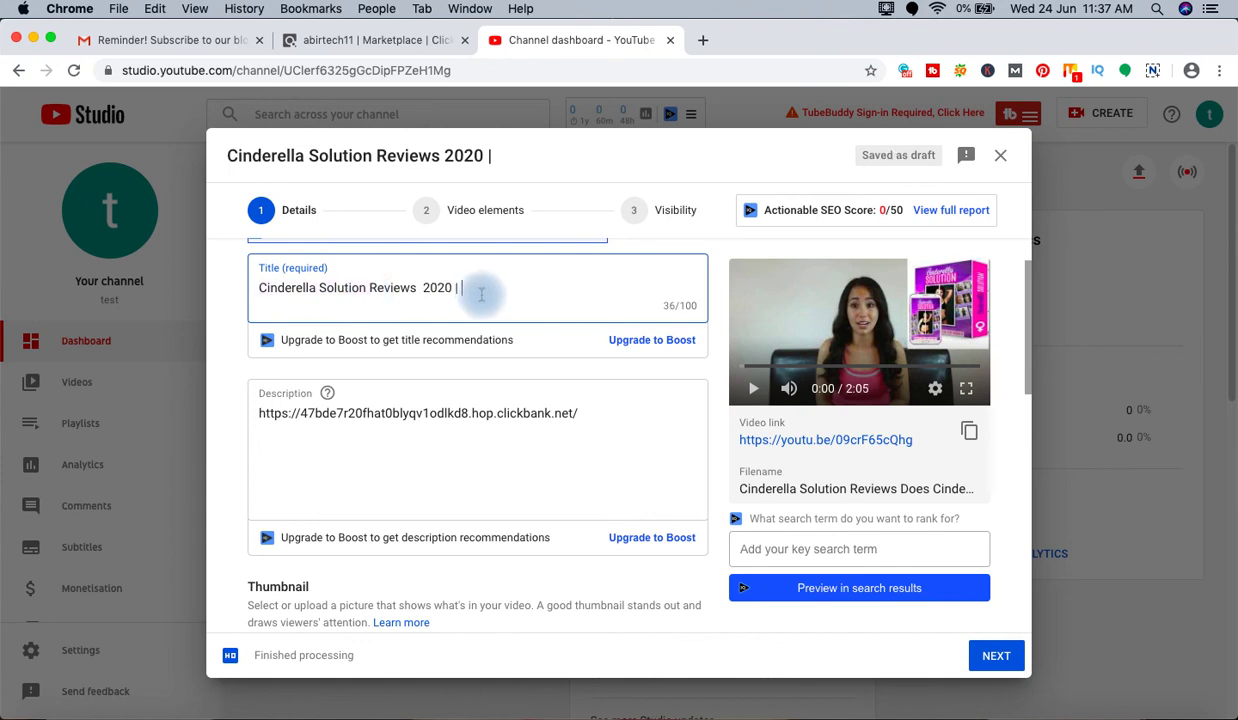
key(super+v)
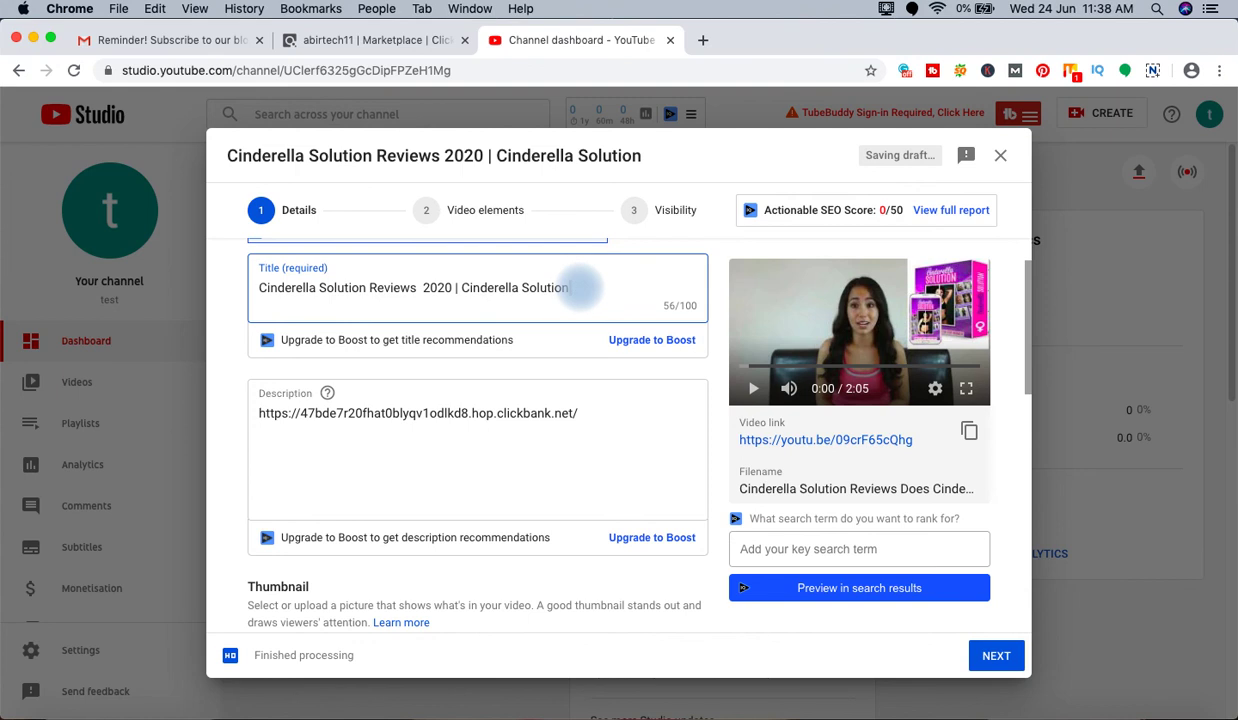
Copy the full video title and paste it on a new line below the HopLink in the description
key(shift+Left)
key(shift+Left)
key(shift+Left)
key(shift+Left)
key(shift+Left)
key(shift+Left)
key(shift+Left)
key(shift+Left)
key(shift+Left)
key(shift+Left)
key(shift+Left)
key(shift+Left)
key(shift+Left)
key(shift+Left)
key(shift+Left)
key(shift+Left)
key(shift+Left)
key(shift+Left)
key(shift+Left)
key(shift+Left)
key(shift+Left)
key(shift+Left)
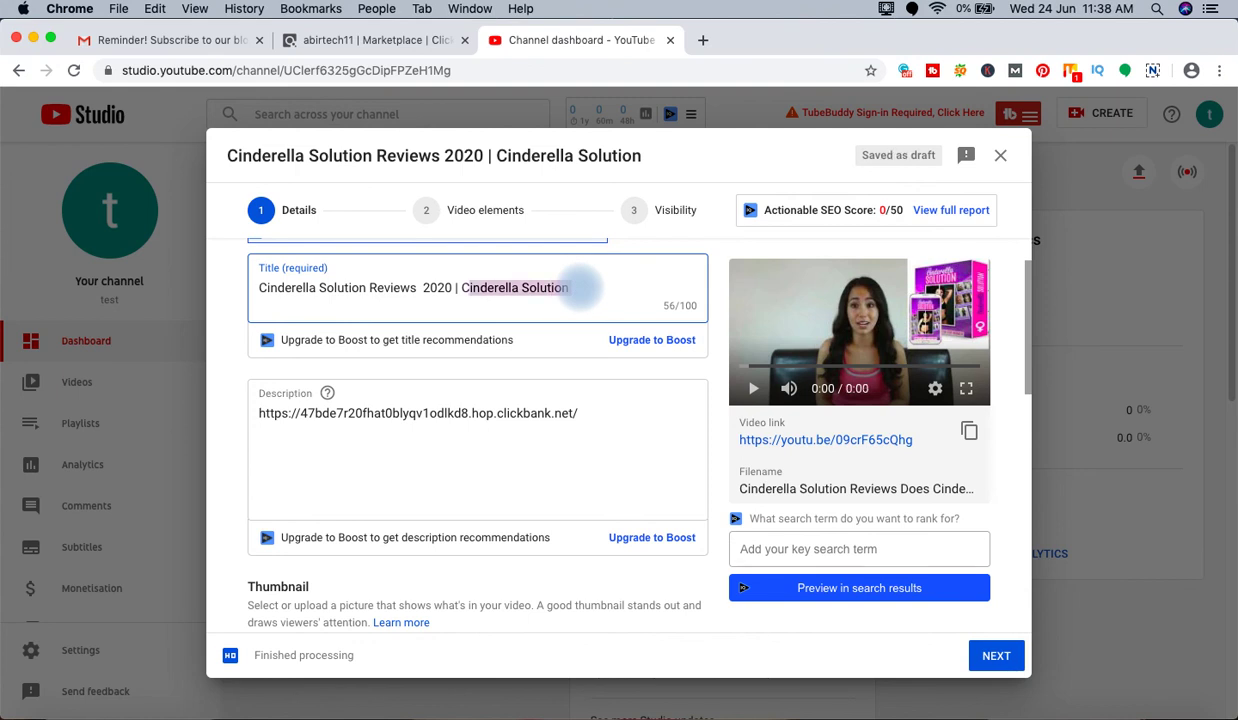
key(shift+Left)
key(shift+Left)
key(shift+Left)
key(shift+Left)
key(shift+Left)
key(shift+Left)
key(shift+Left)
key(shift+Left)
key(shift+Left)
key(shift+Left)
key(shift+Left)
key(shift+Left)
key(shift+Left)
key(shift+Left)
key(shift+Left)
key(shift+Left)
key(shift+Left)
key(shift+Left)
key(shift+Left)
key(shift+Left)
key(super+c)
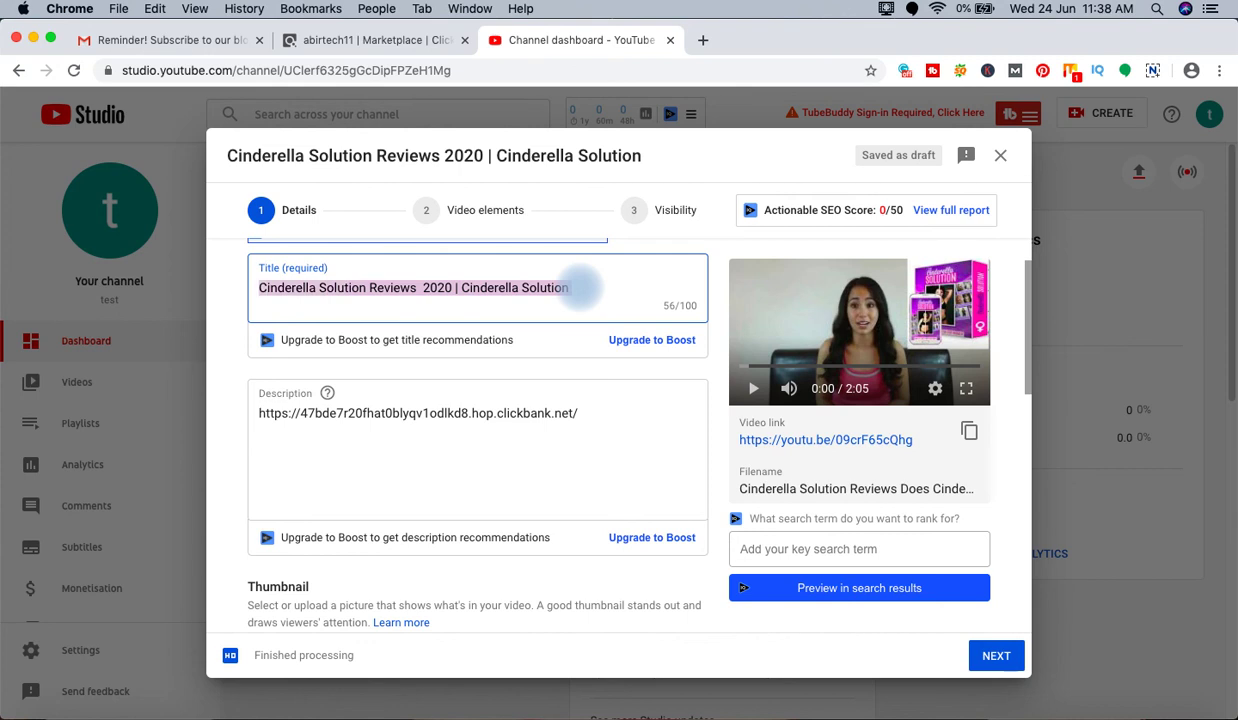
click(581, 415)
key(Return)
key(super+v)
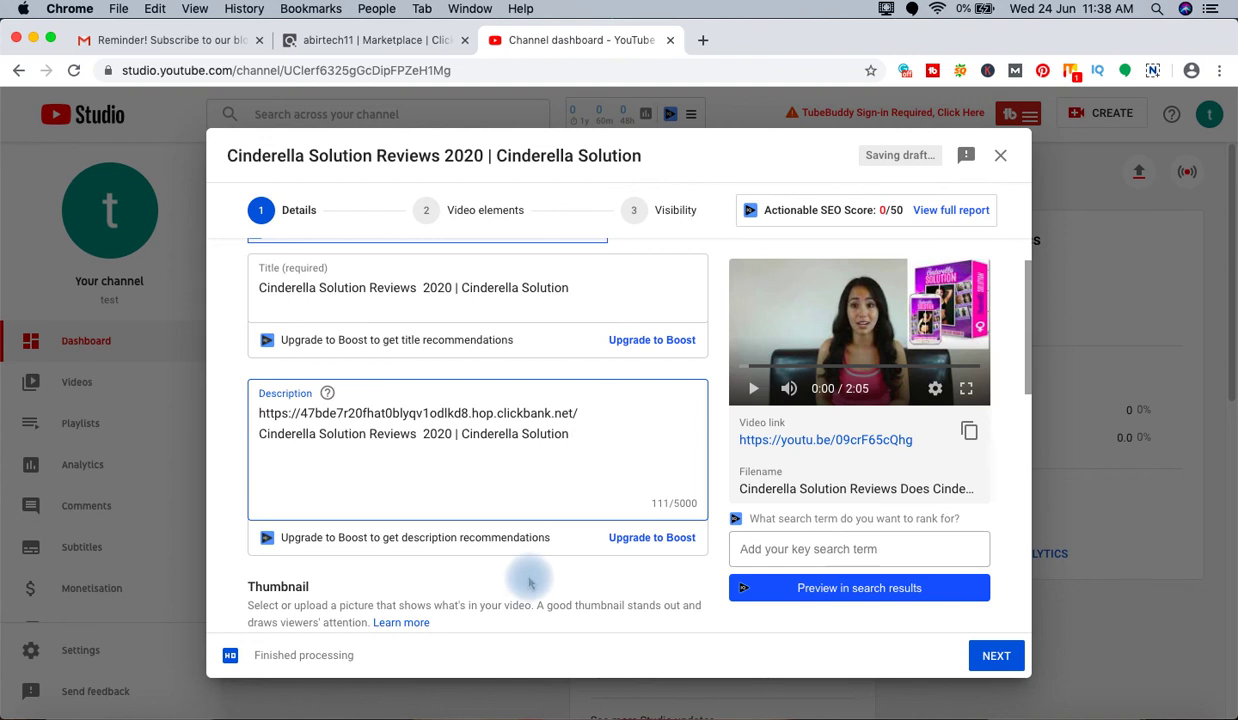
Copy the phrase "Cinderella Solution Reviews" from the beginning of the video title
scroll(530, 583, down, 5)
scroll(530, 583, down, 2)
scroll(525, 566, up, 10)
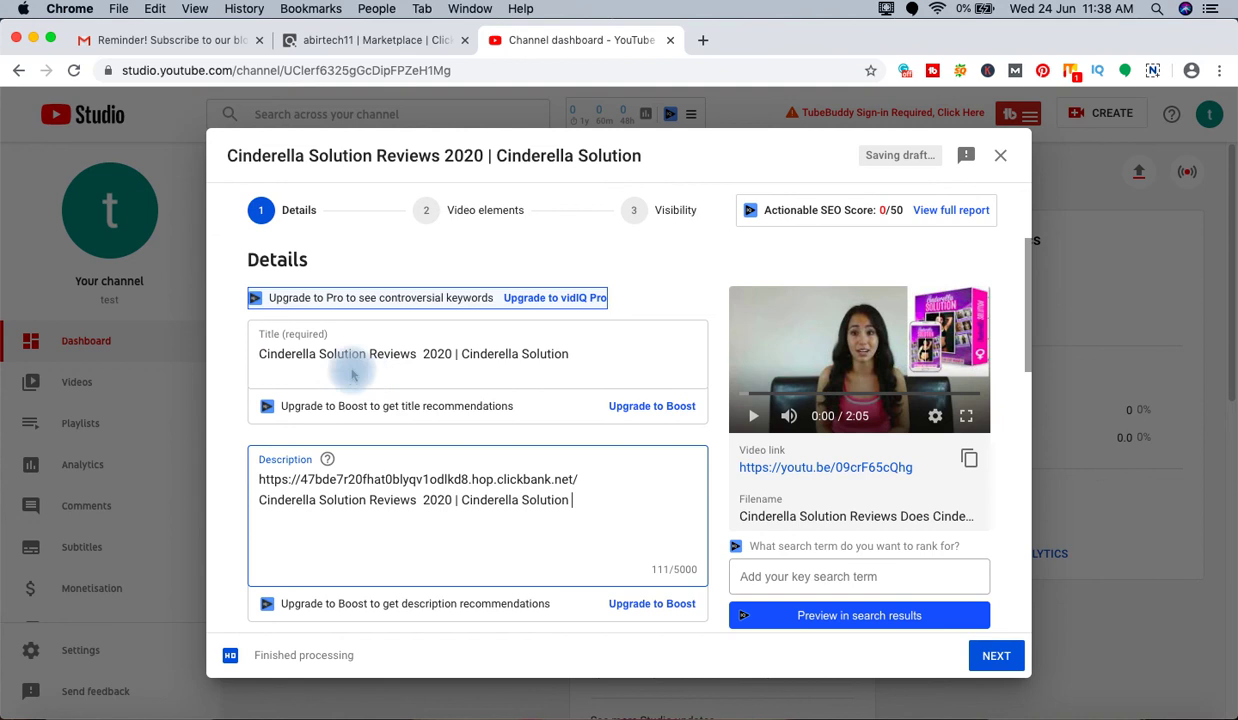
click(416, 354)
key(shift+Left)
key(shift+Left)
key(shift+Left)
key(shift+Left)
key(shift+Left)
key(shift+Left)
key(shift+Left)
key(shift+Left)
key(shift+Left)
key(shift+Left)
key(shift+Left)
key(shift+Left)
key(shift+Left)
key(shift+Left)
key(shift+Left)
key(shift+Left)
key(shift+Left)
key(shift+Left)
key(shift+Left)
key(shift+Left)
key(shift+Left)
key(shift+Left)
key(shift+Left)
key(shift+Left)
key(shift+Left)
key(shift+Left)
key(shift+Left)
key(super+c)
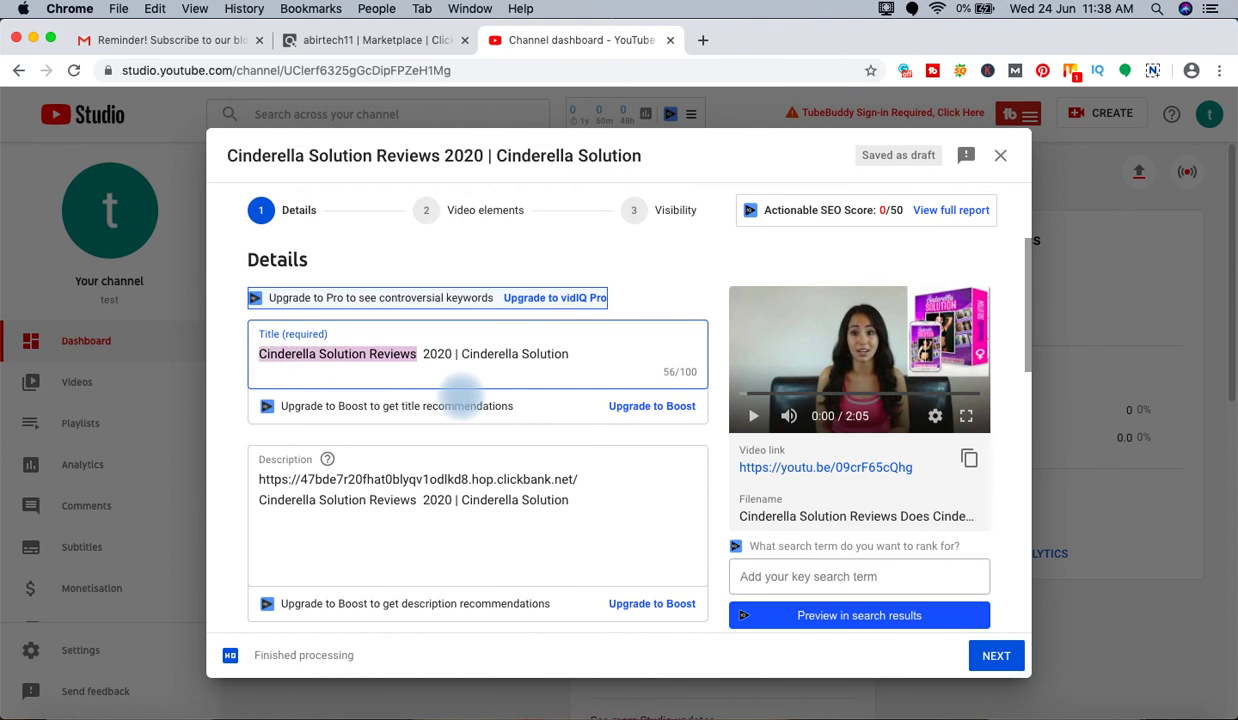
Set the audience of the video to "No, it's not Made for Kids"
scroll(470, 497, down, 5)
scroll(480, 505, down, 4)
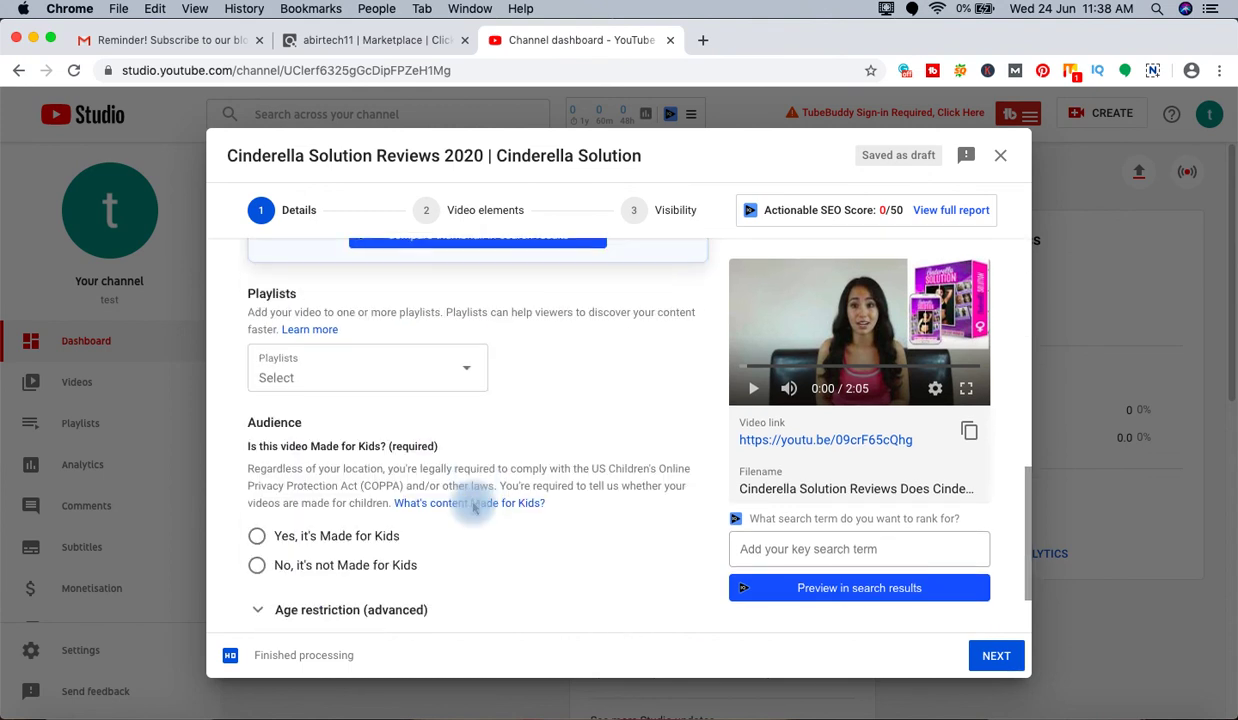
click(258, 537)
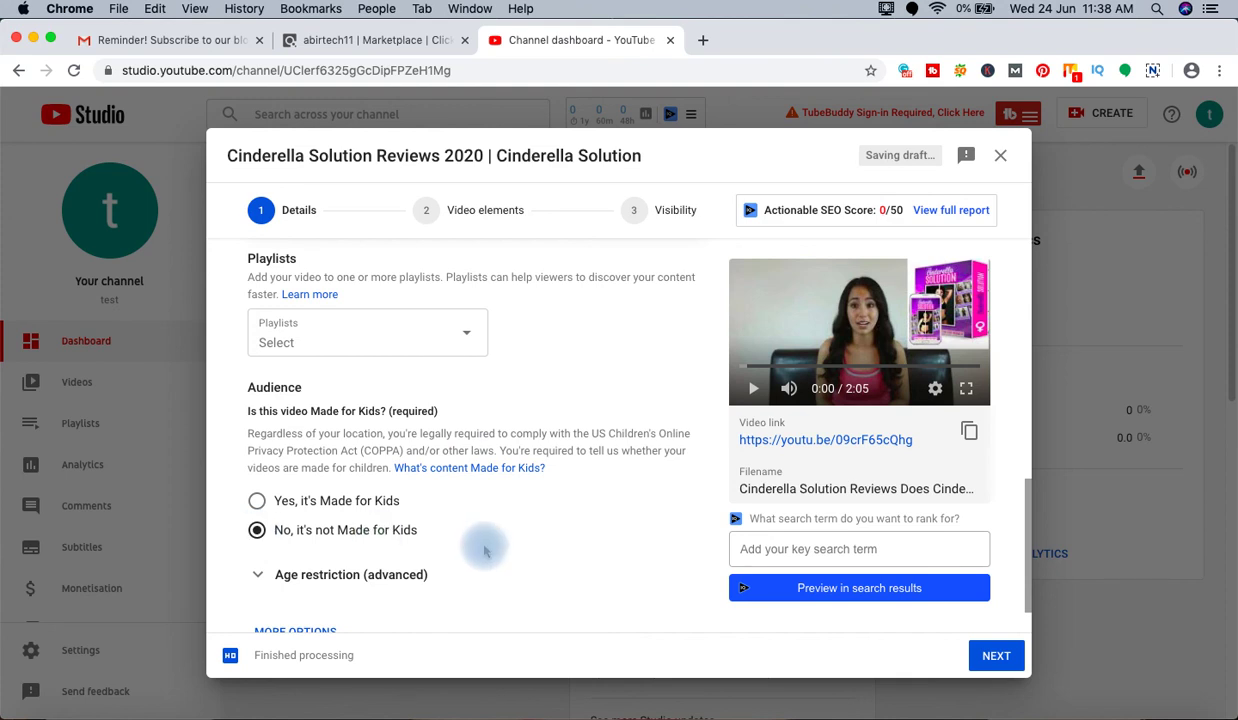
scroll(475, 533, down, 1)
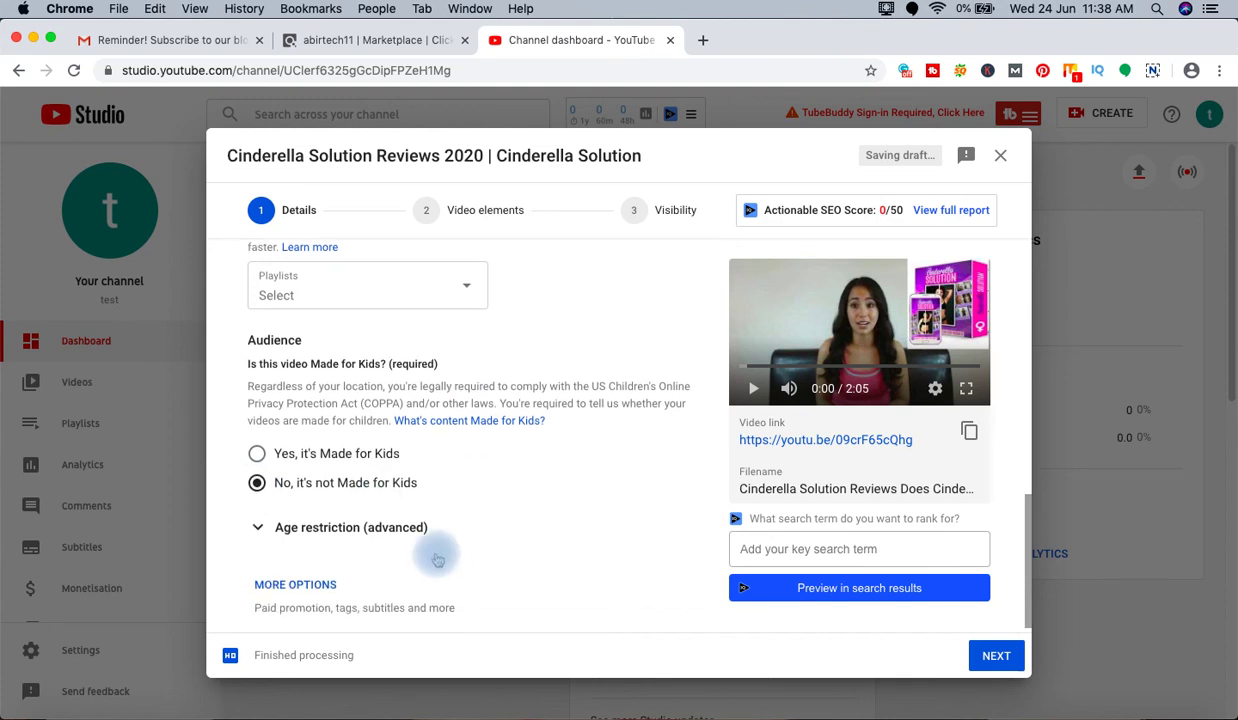
Reveal the additional video options and add the copied phrase "Cinderella Solution Reviews" as a tag
click(321, 592)
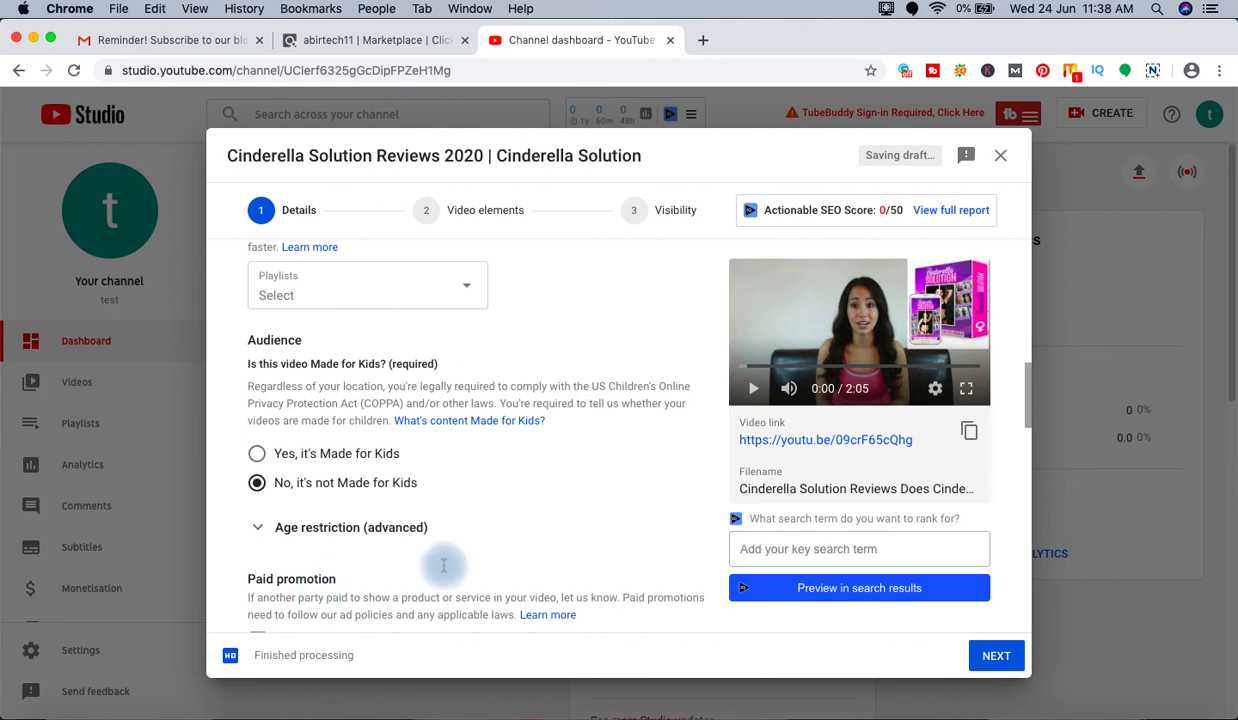
scroll(512, 567, down, 5)
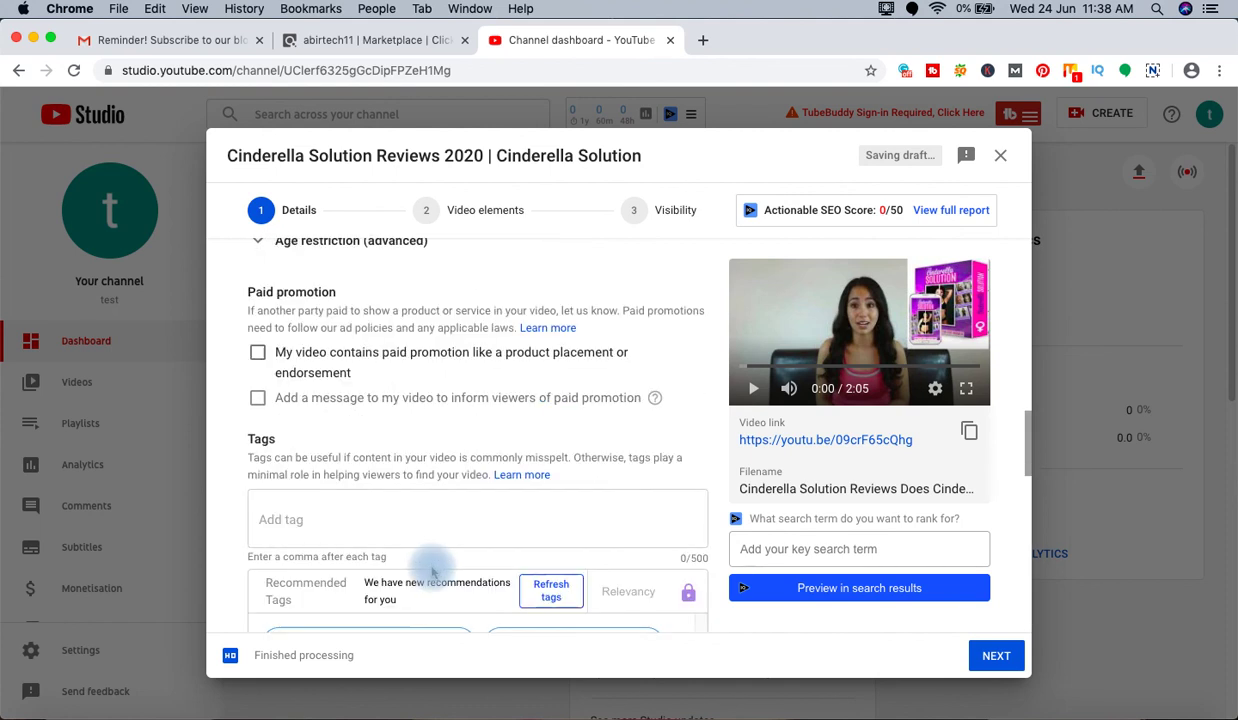
click(355, 519)
key(super+v)
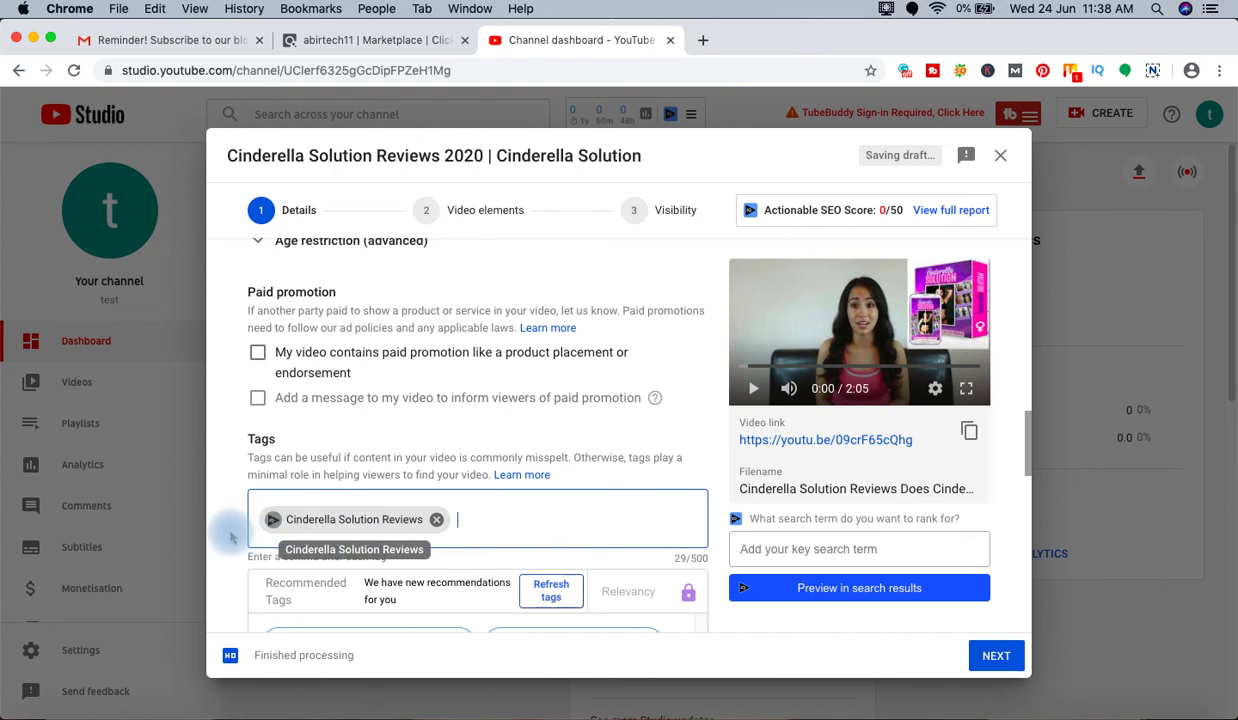
scroll(229, 535, down, 1)
scroll(240, 545, down, 1)
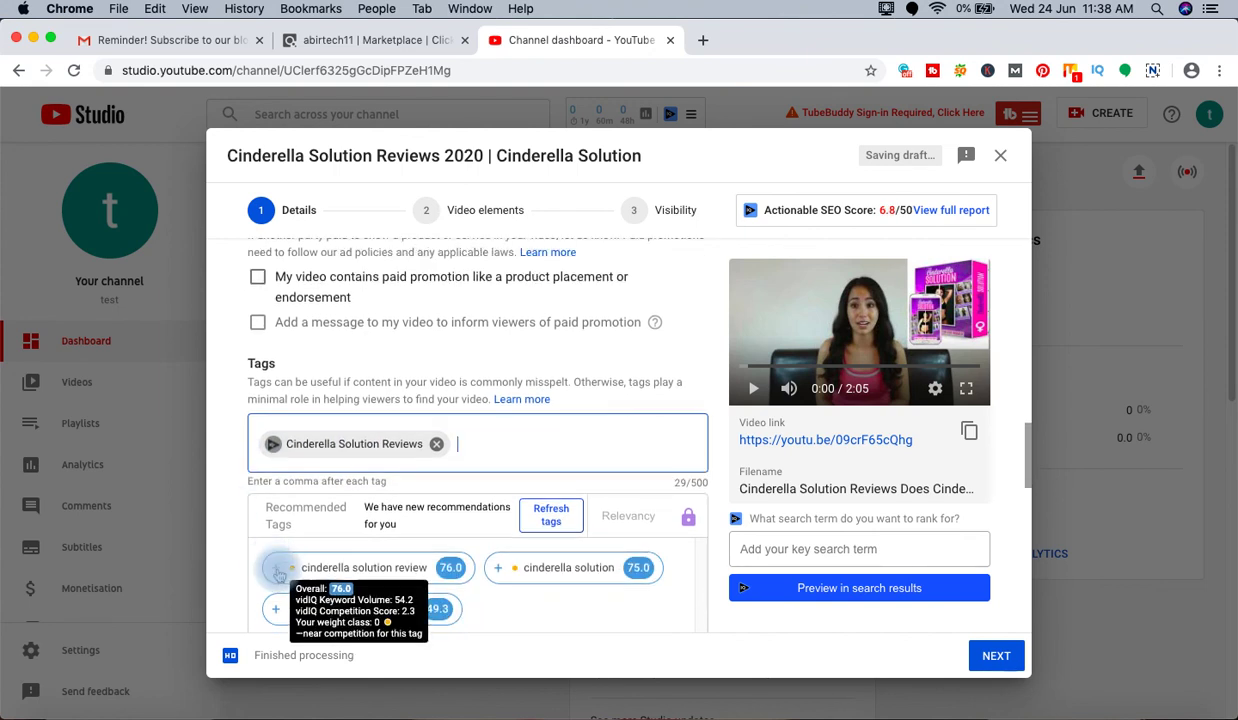
Add the recommended tags "cinderella solution review", "cinderella solution" and "cinderella solution diet" to the video
click(278, 570)
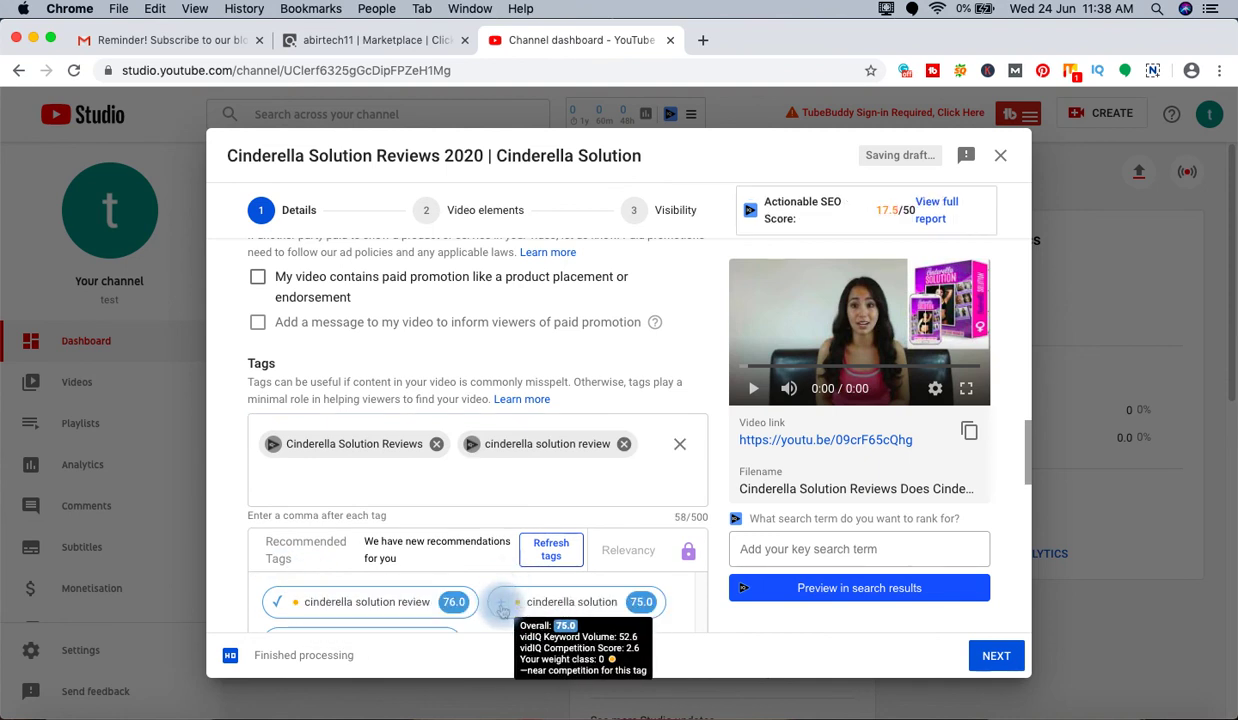
click(501, 607)
scroll(500, 612, down, 3)
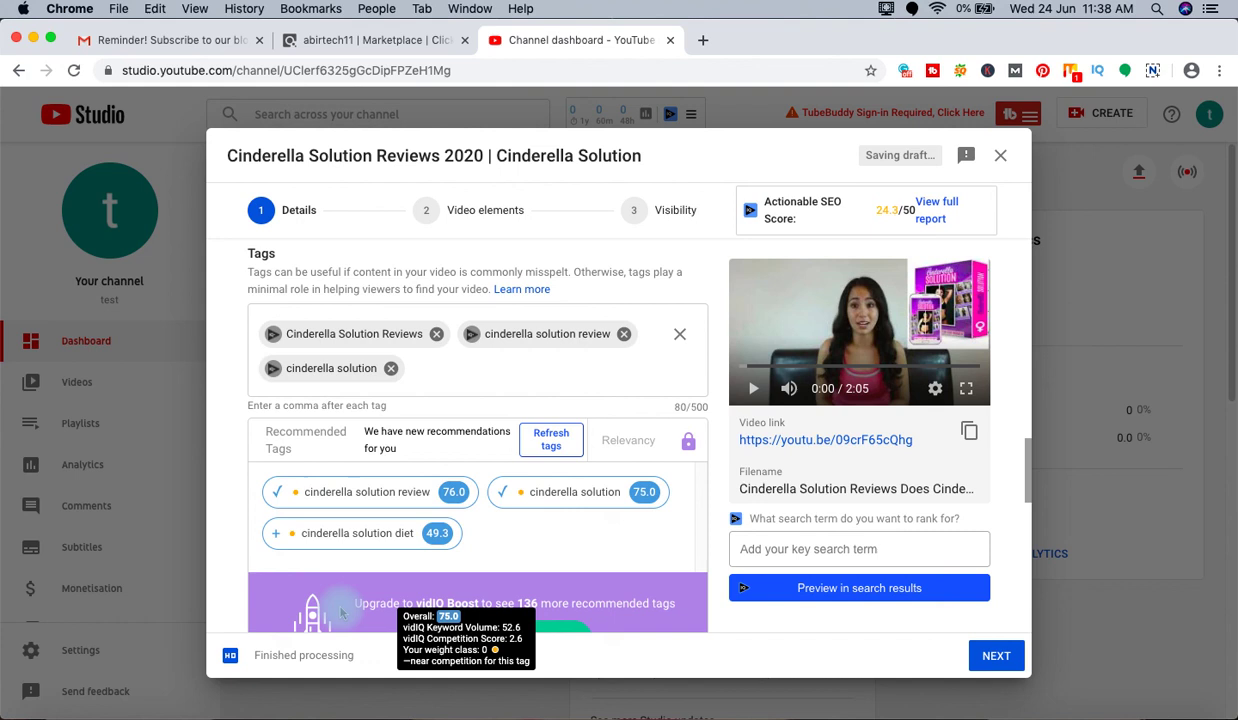
click(278, 510)
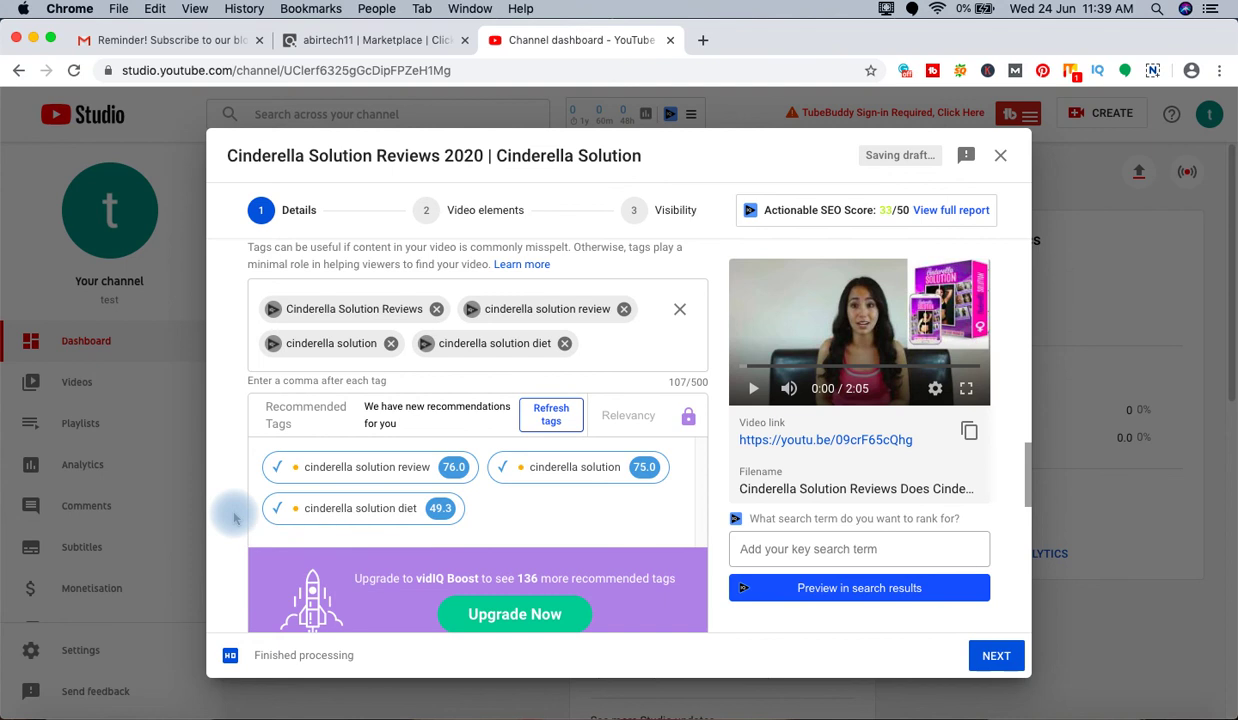
Disable the Allow embedding option under the video's licence and distribution settings
scroll(234, 518, down, 6)
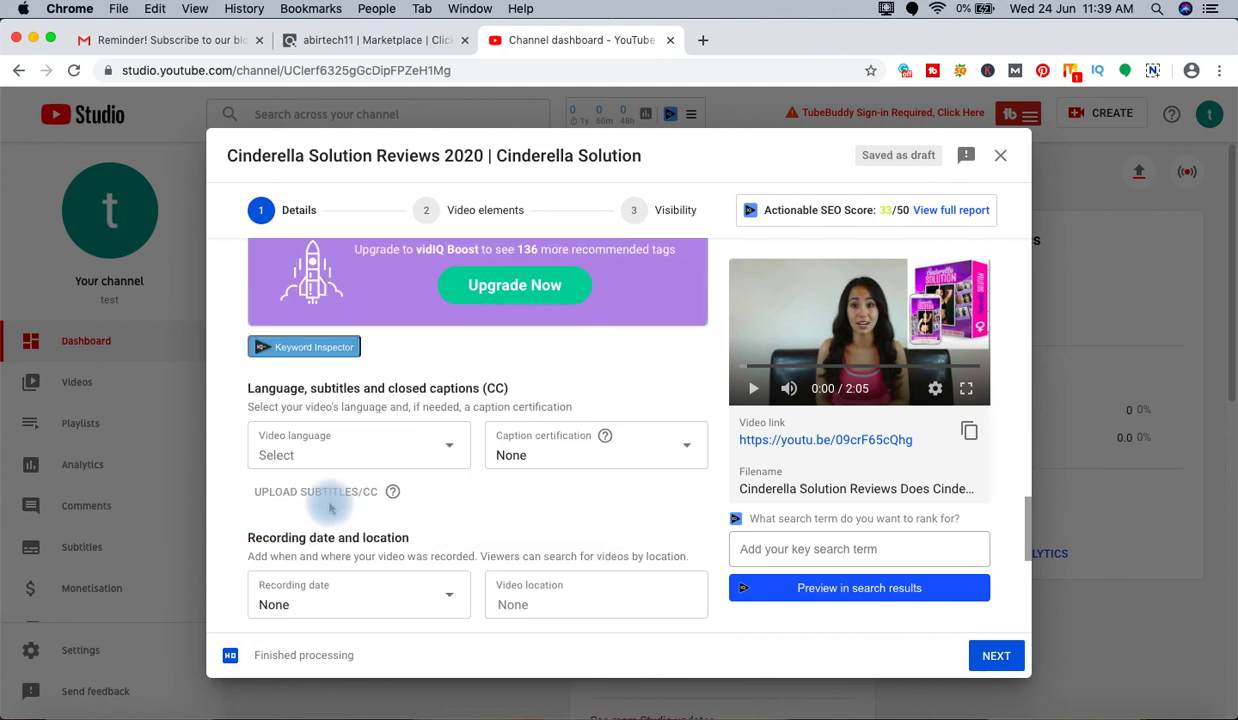
scroll(346, 506, down, 1)
scroll(345, 500, down, 5)
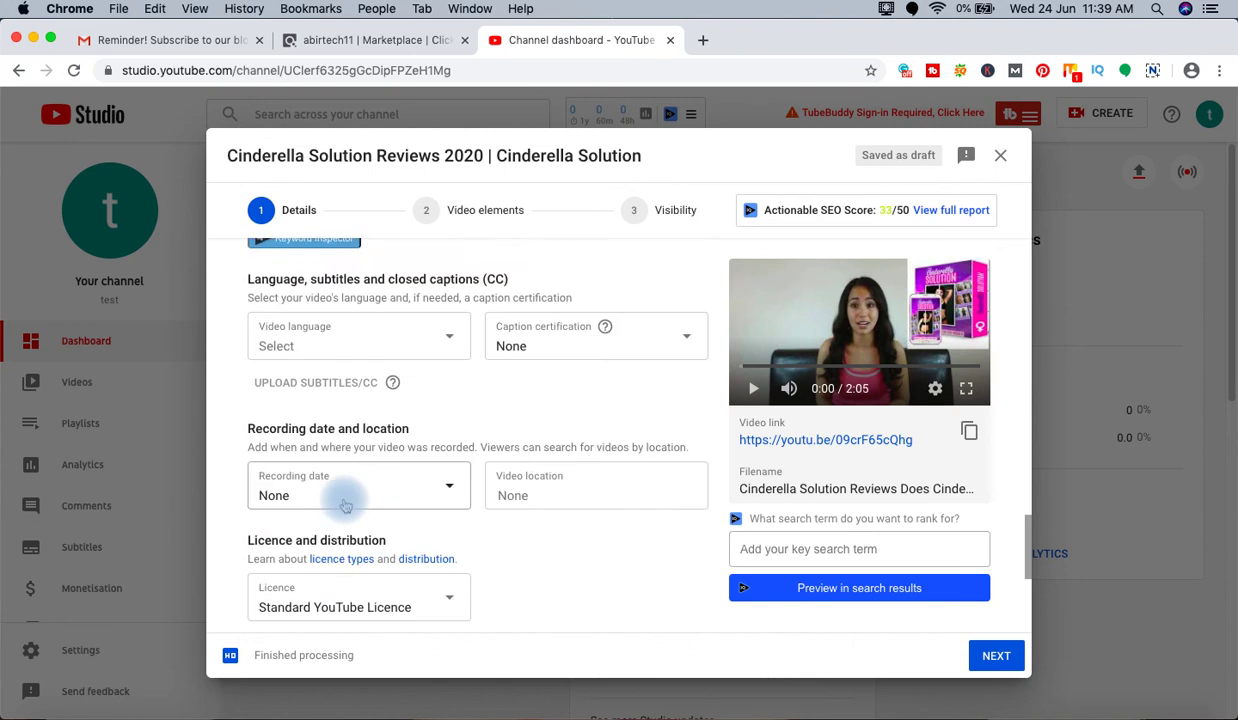
click(257, 521)
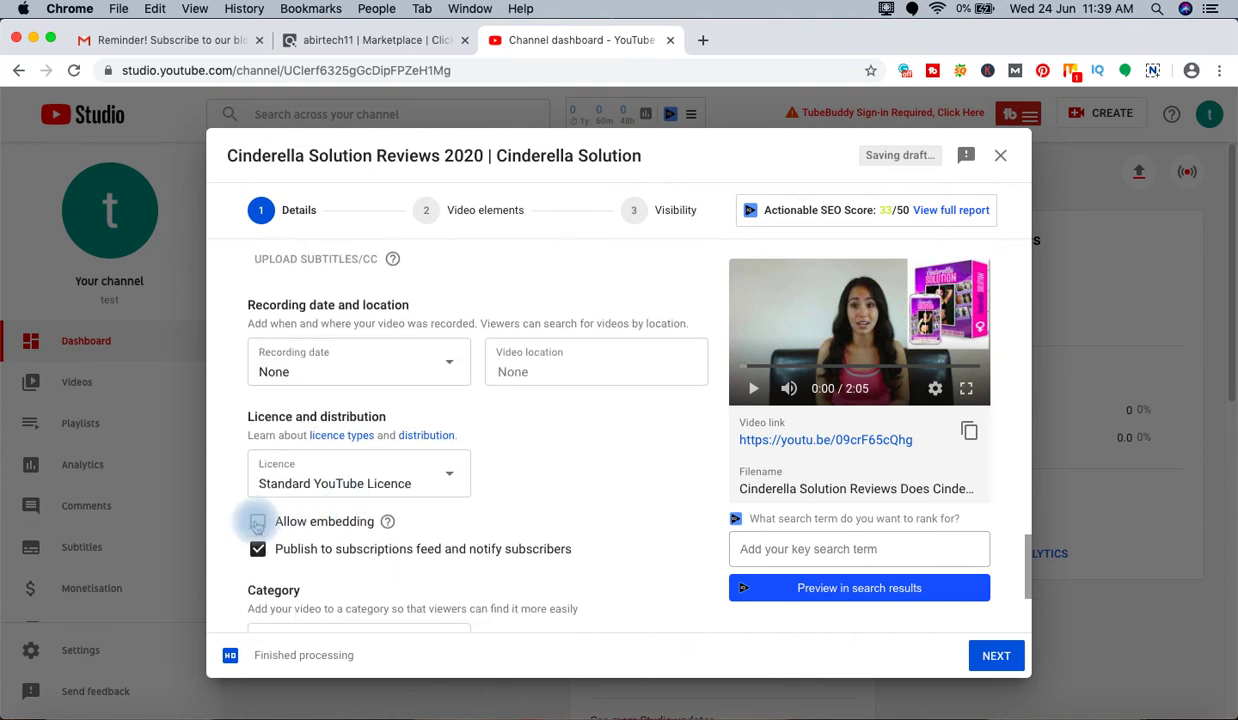
scroll(258, 521, down, 5)
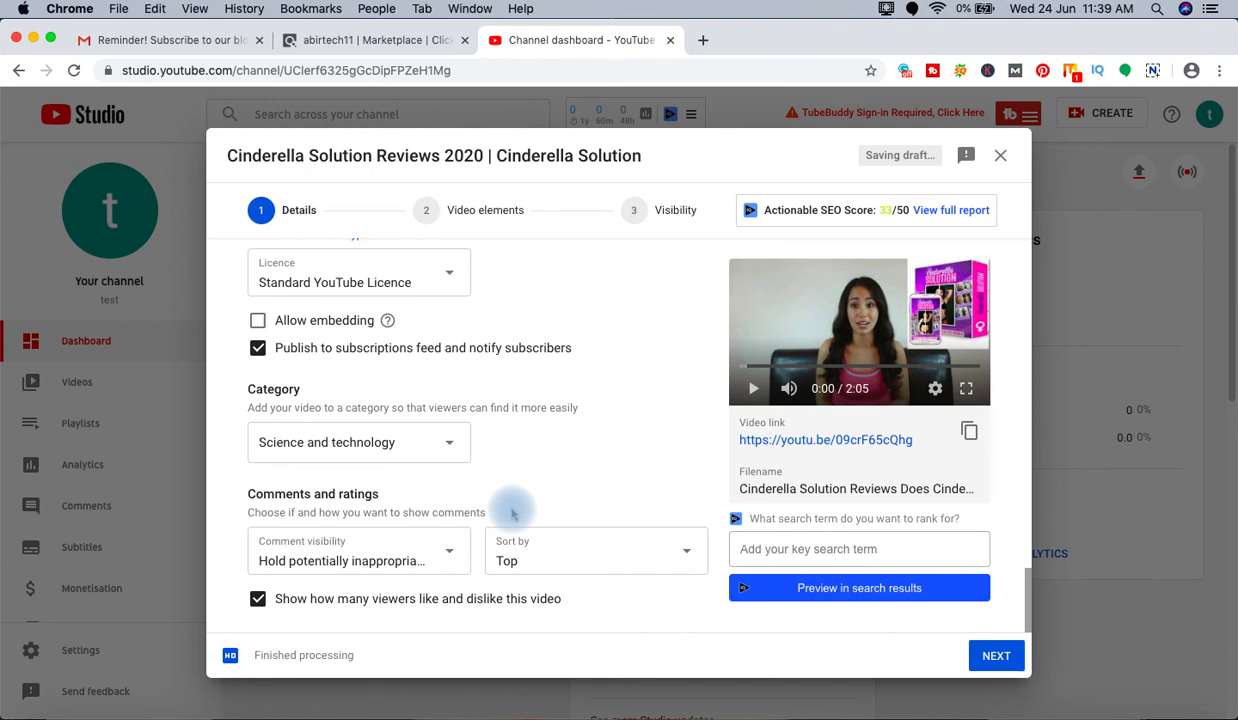
scroll(506, 428, up, 4)
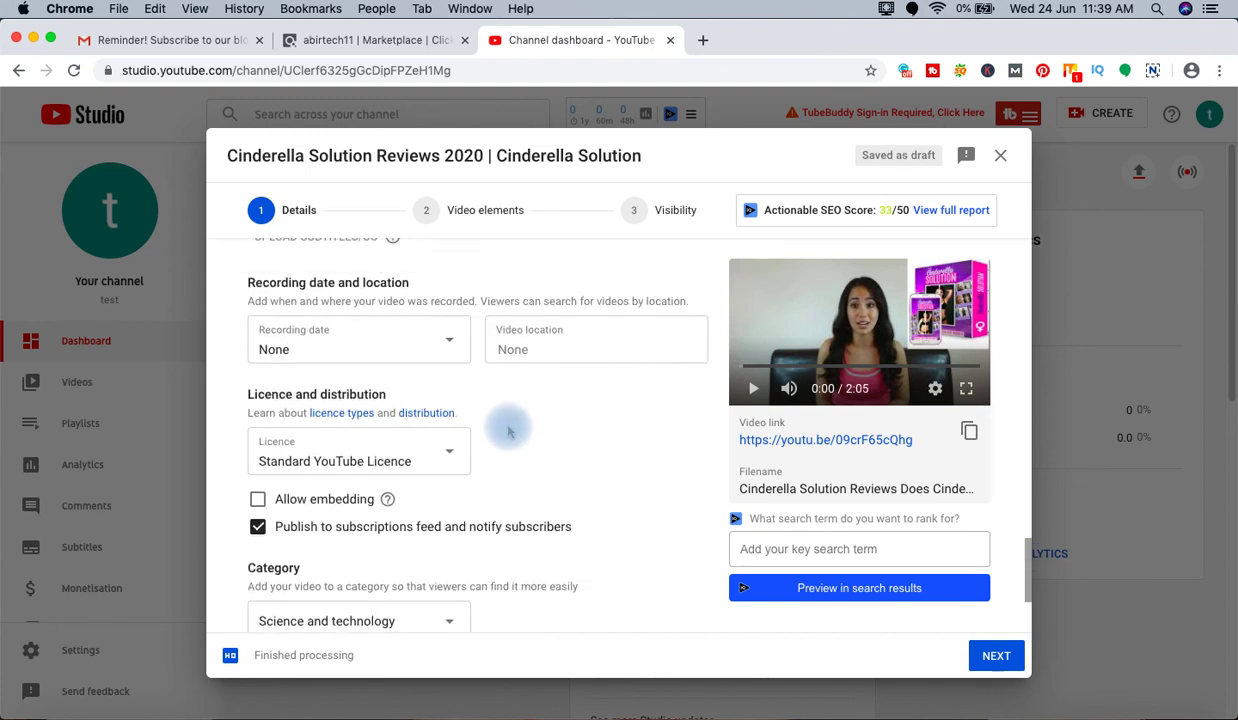
scroll(530, 480, down, 1)
scroll(540, 500, down, 3)
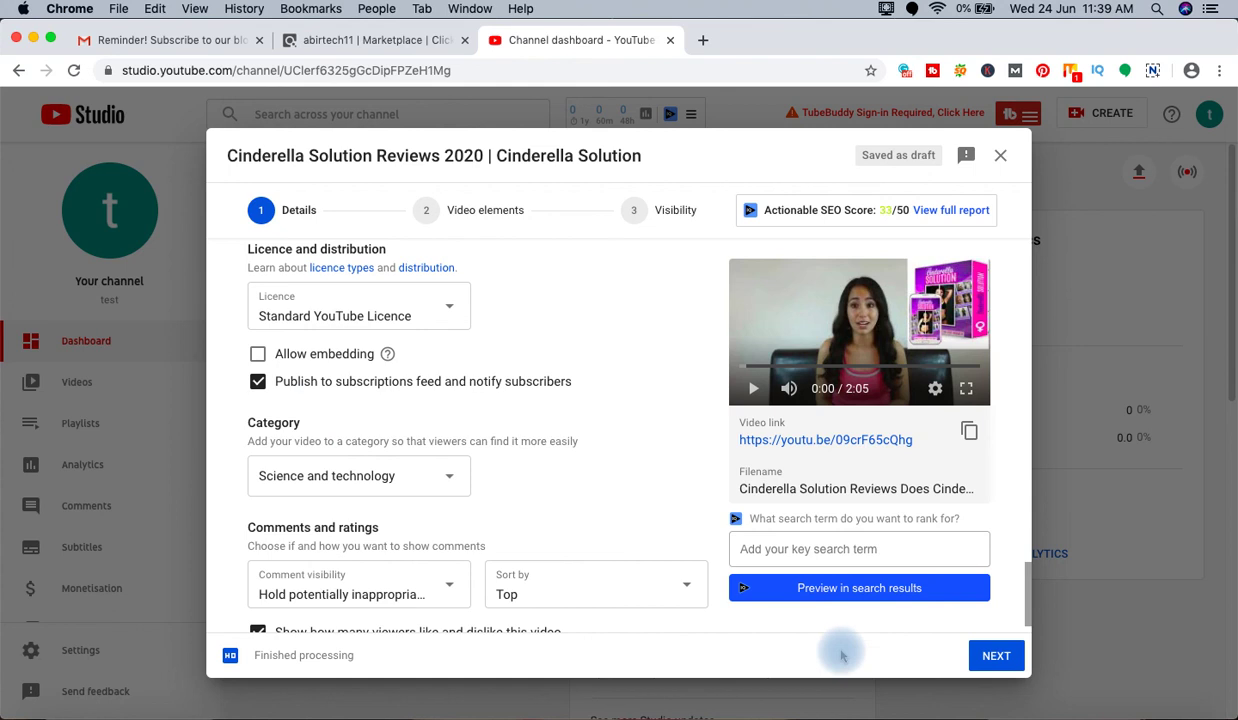
Continue without an end screen or cards and publish the video with its visibility set to Public
click(997, 657)
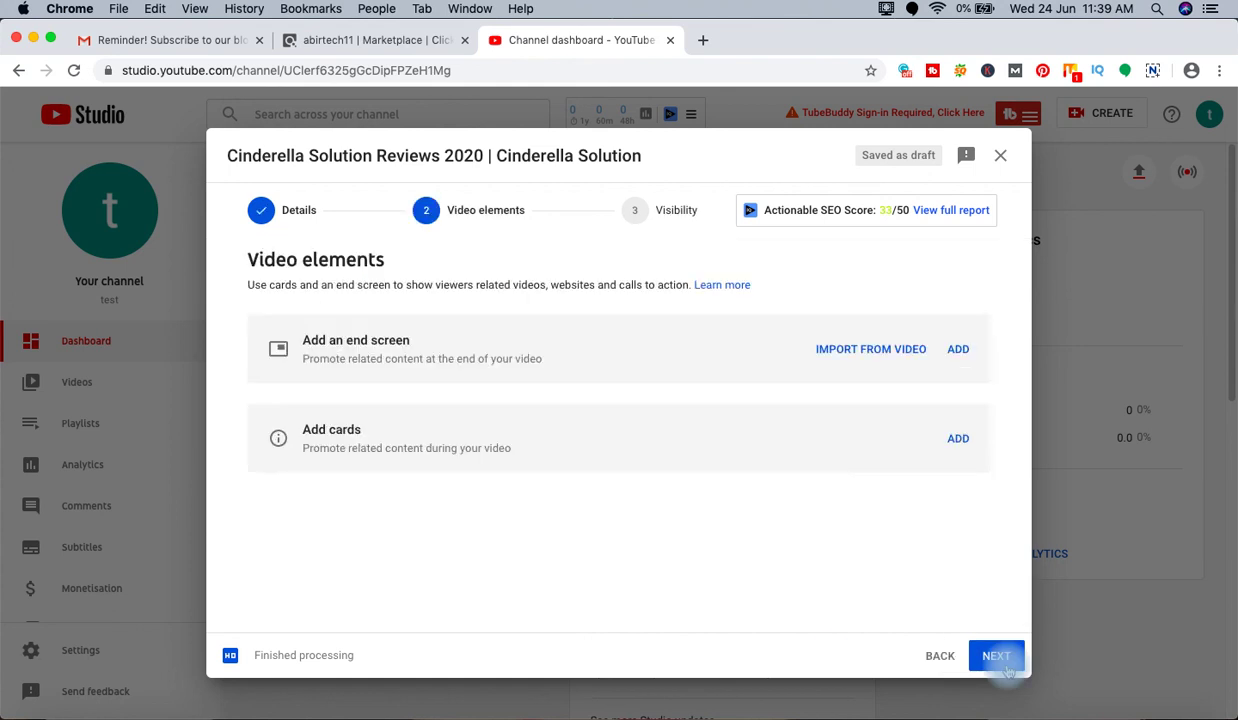
click(997, 657)
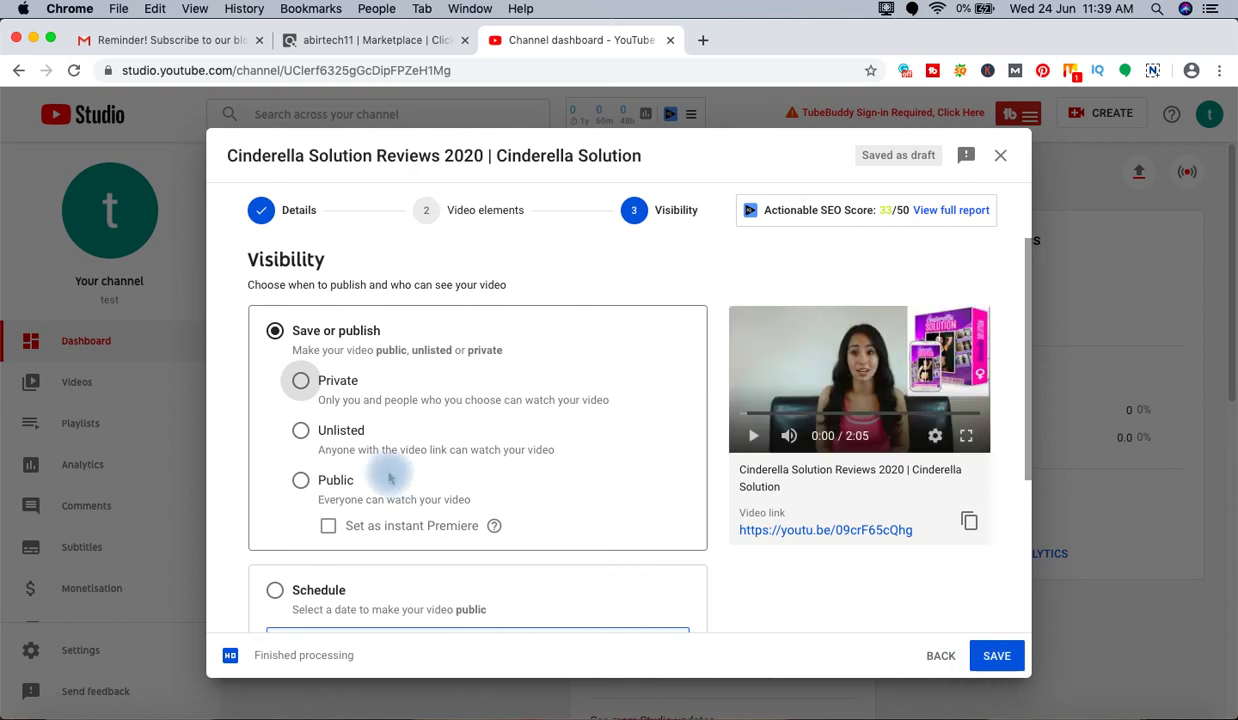
click(303, 485)
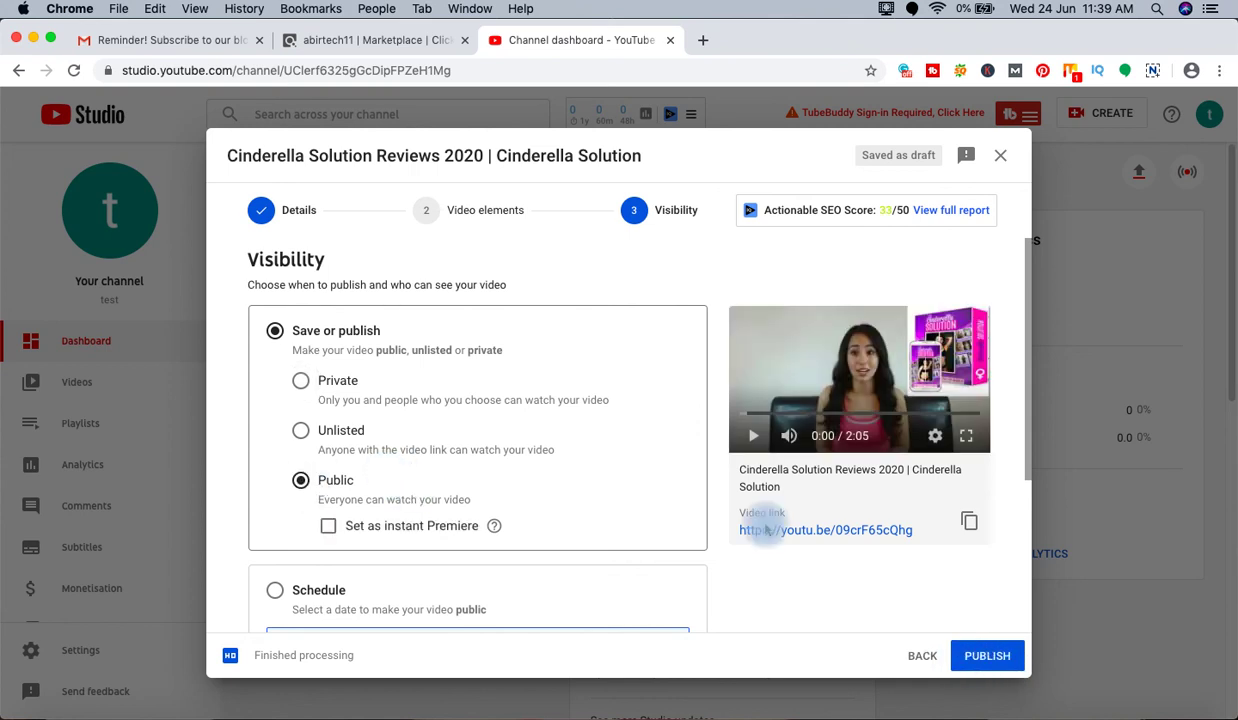
click(990, 656)
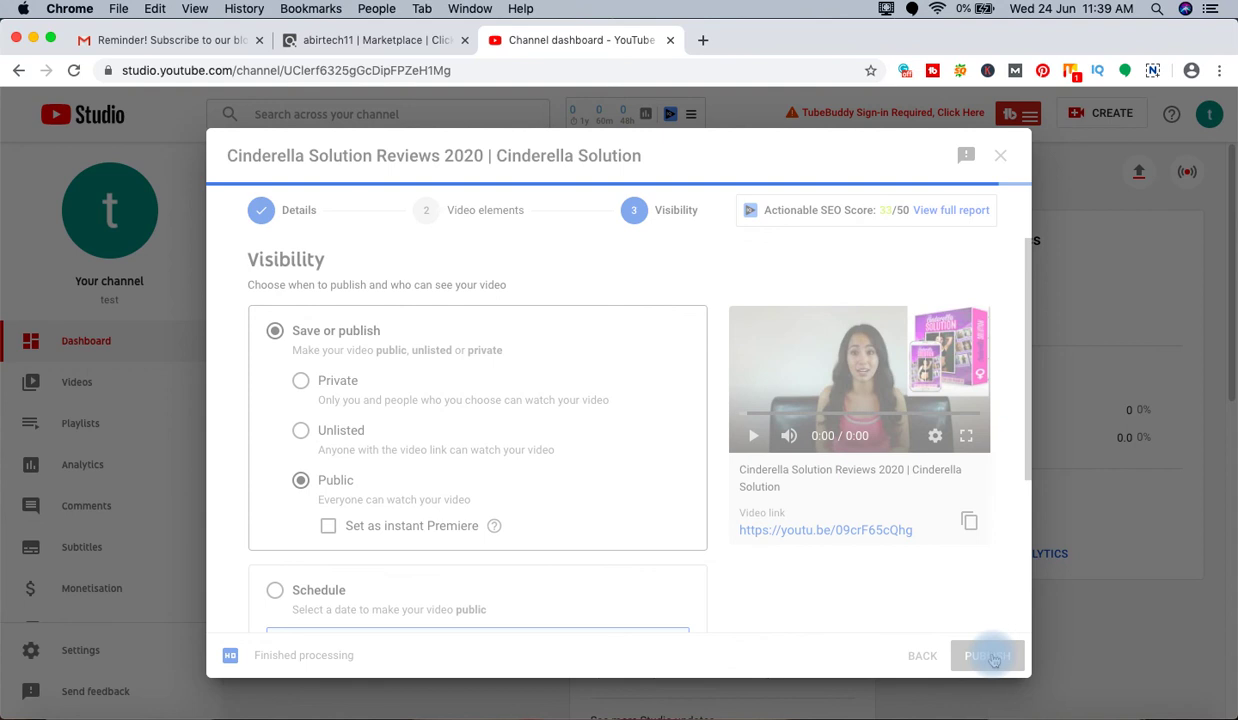
click(990, 656)
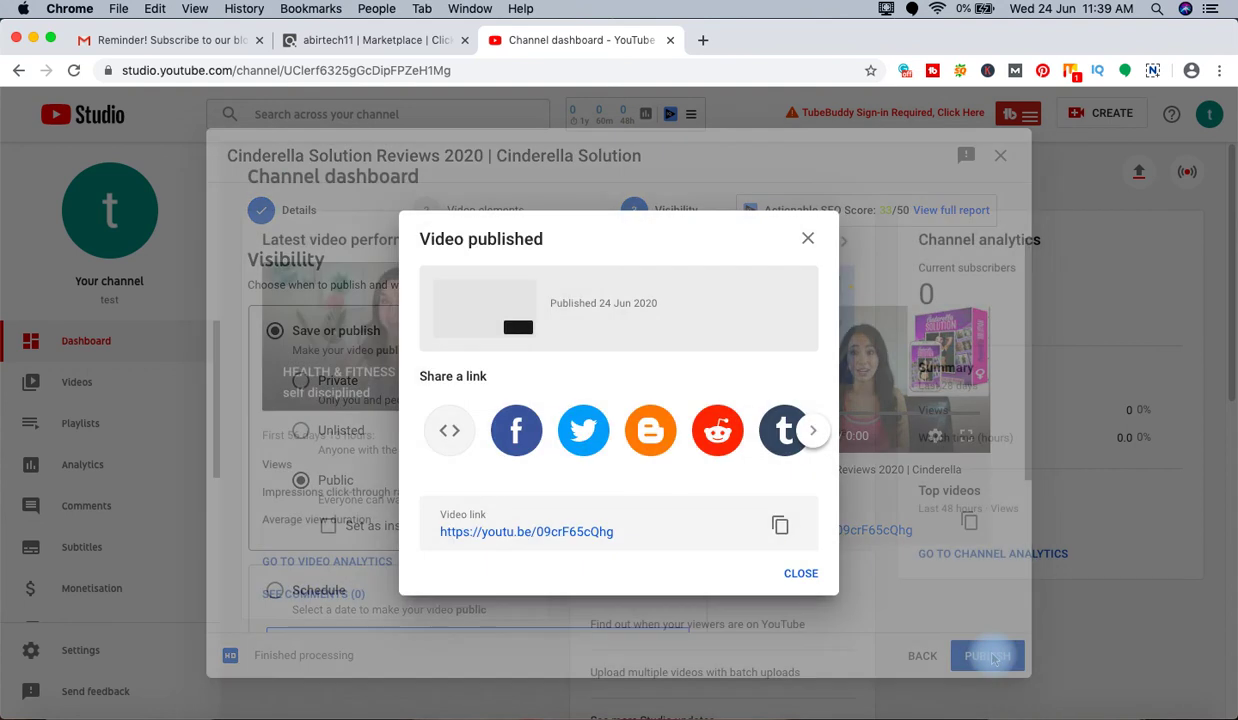
click(801, 574)
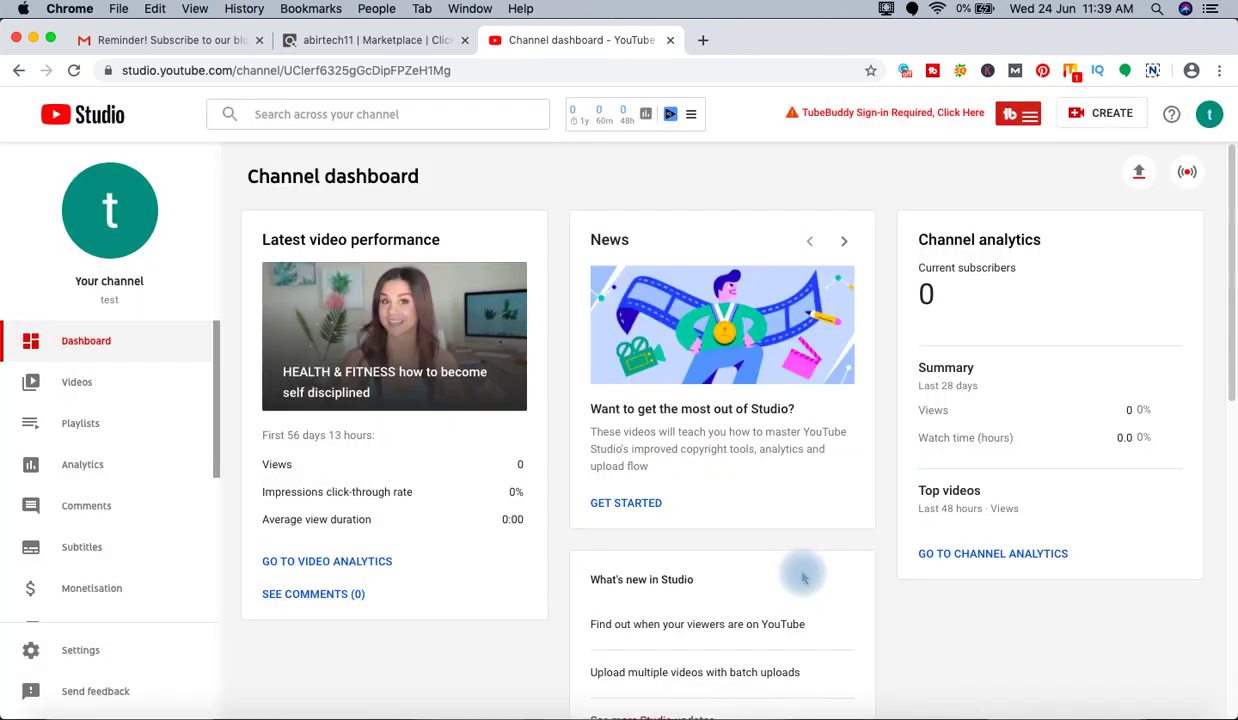
Open the details of the published Cinderella Solution Reviews video from the channel's video list
click(86, 391)
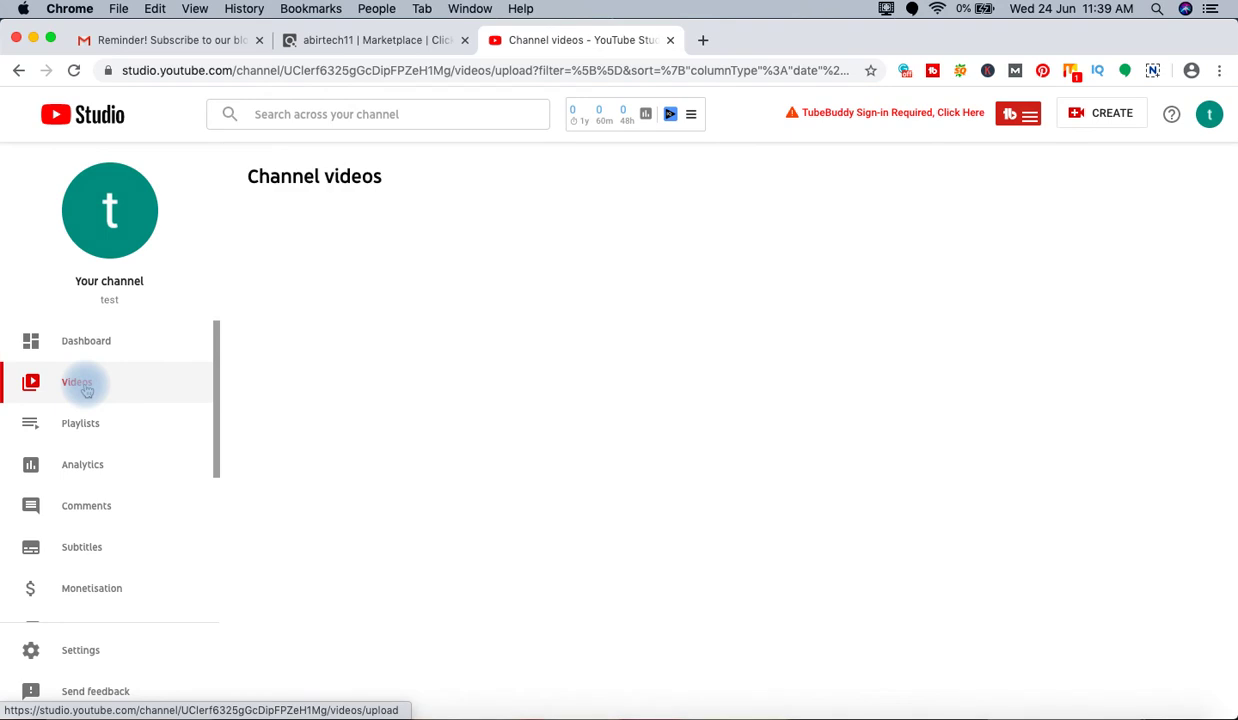
mouse_move(461, 367)
click(415, 350)
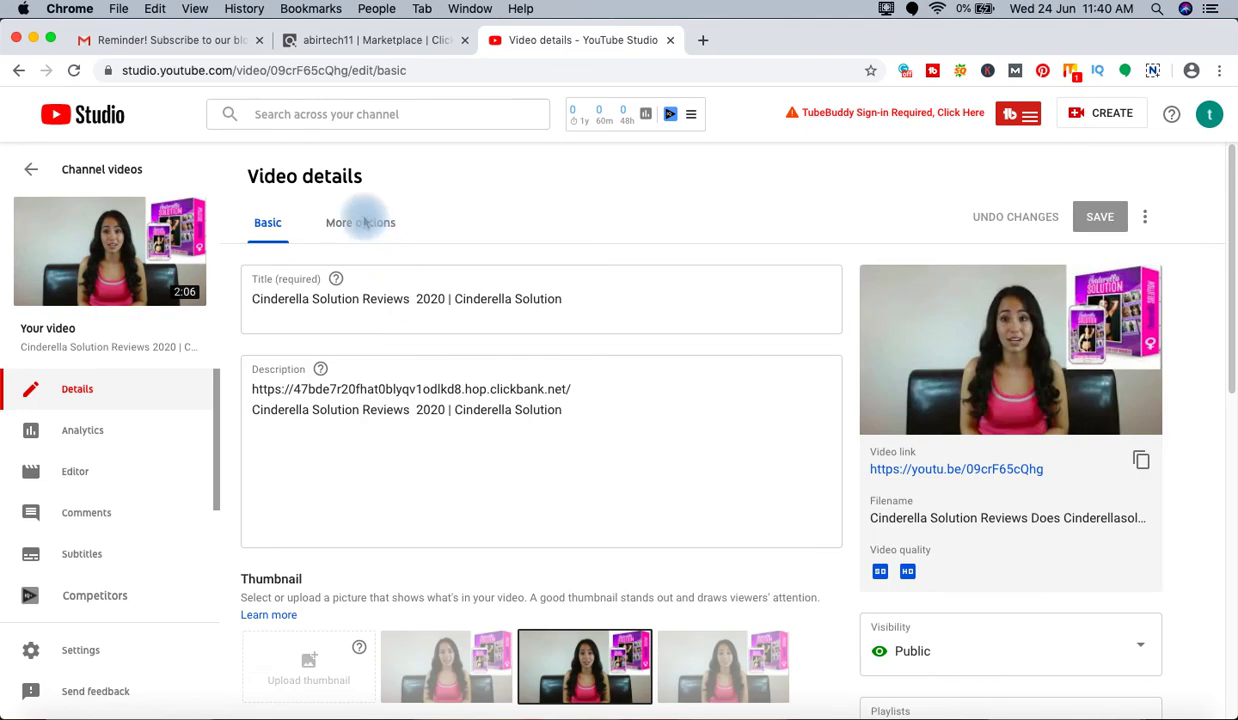
Declare in the video's additional options that it contains paid promotion like a product placement or endorsement
click(368, 233)
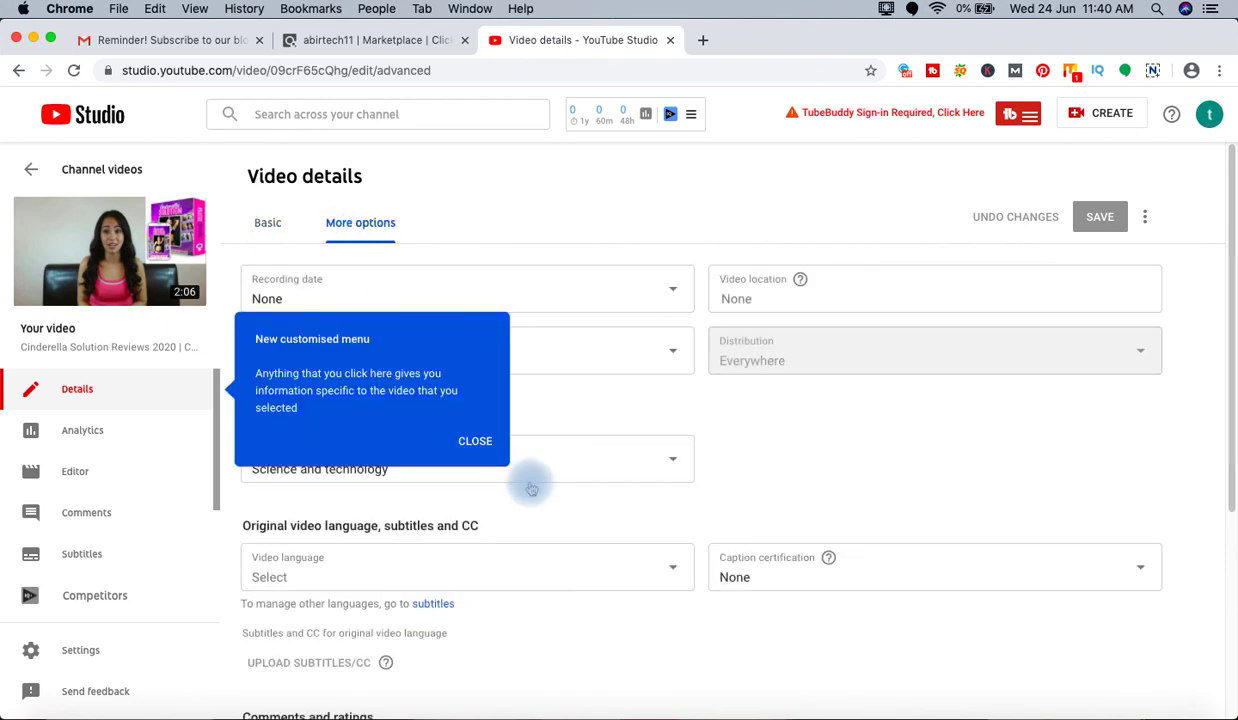
scroll(480, 451, down, 3)
click(476, 443)
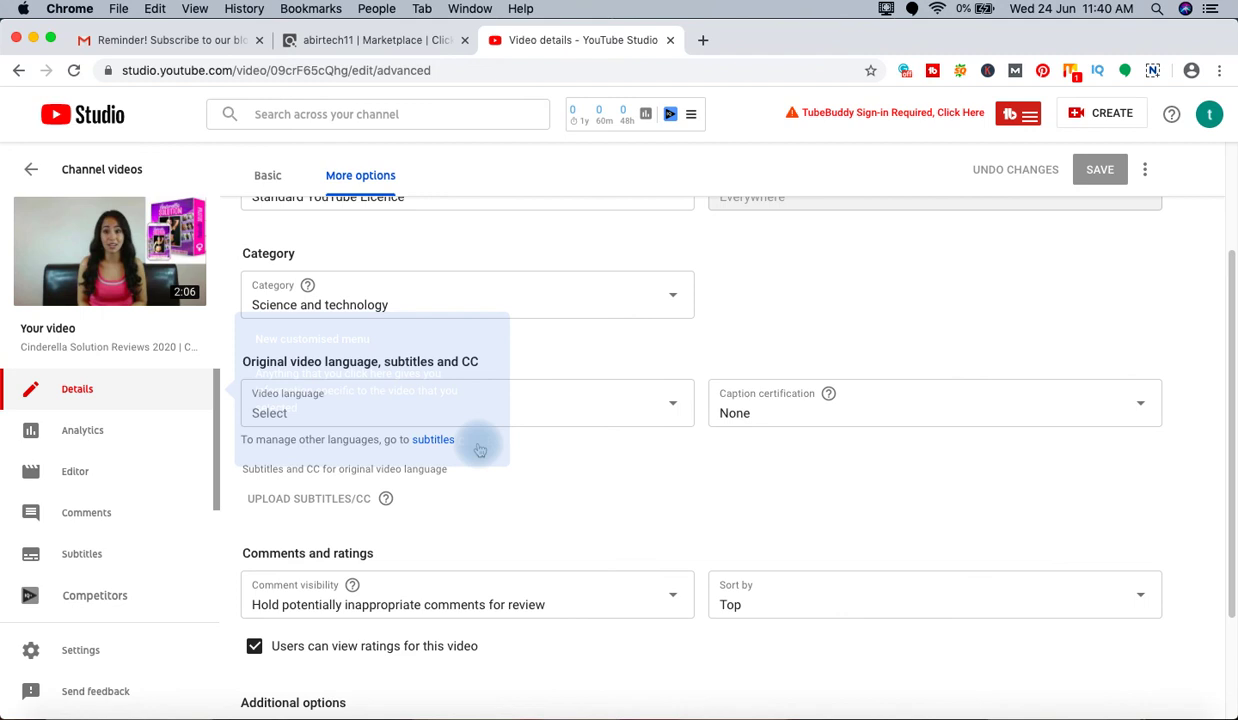
scroll(530, 560, down, 2)
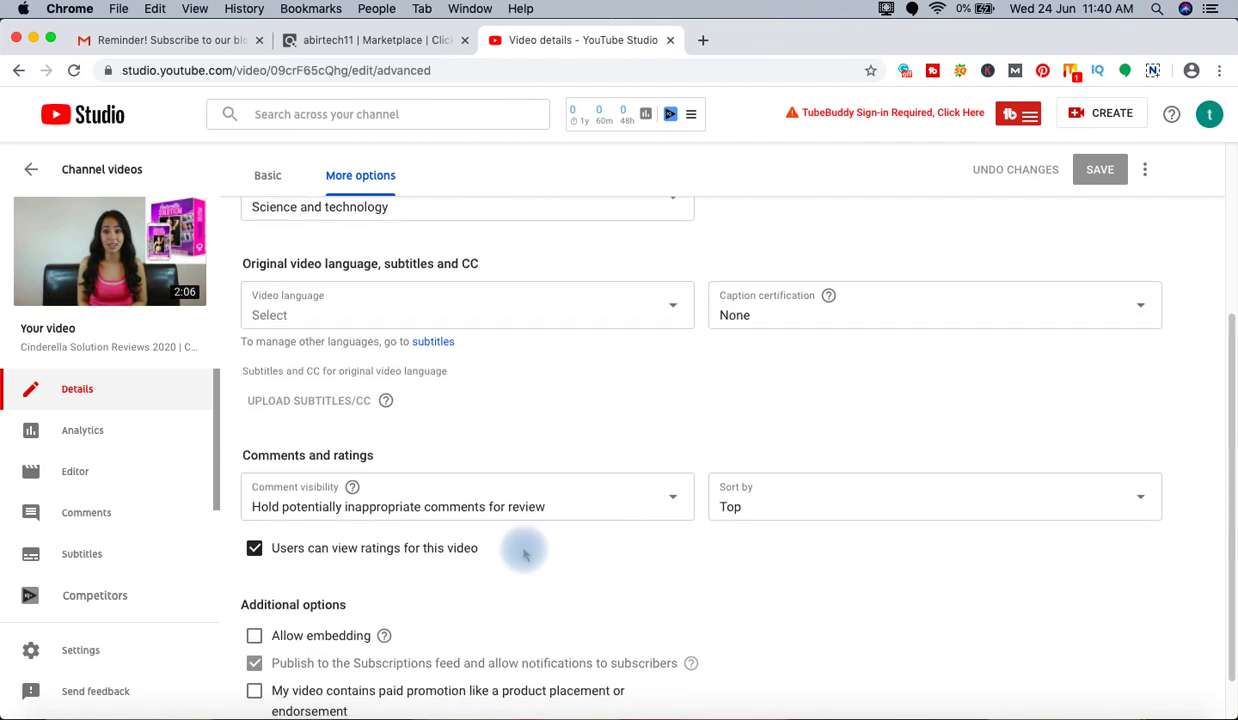
scroll(515, 553, down, 1)
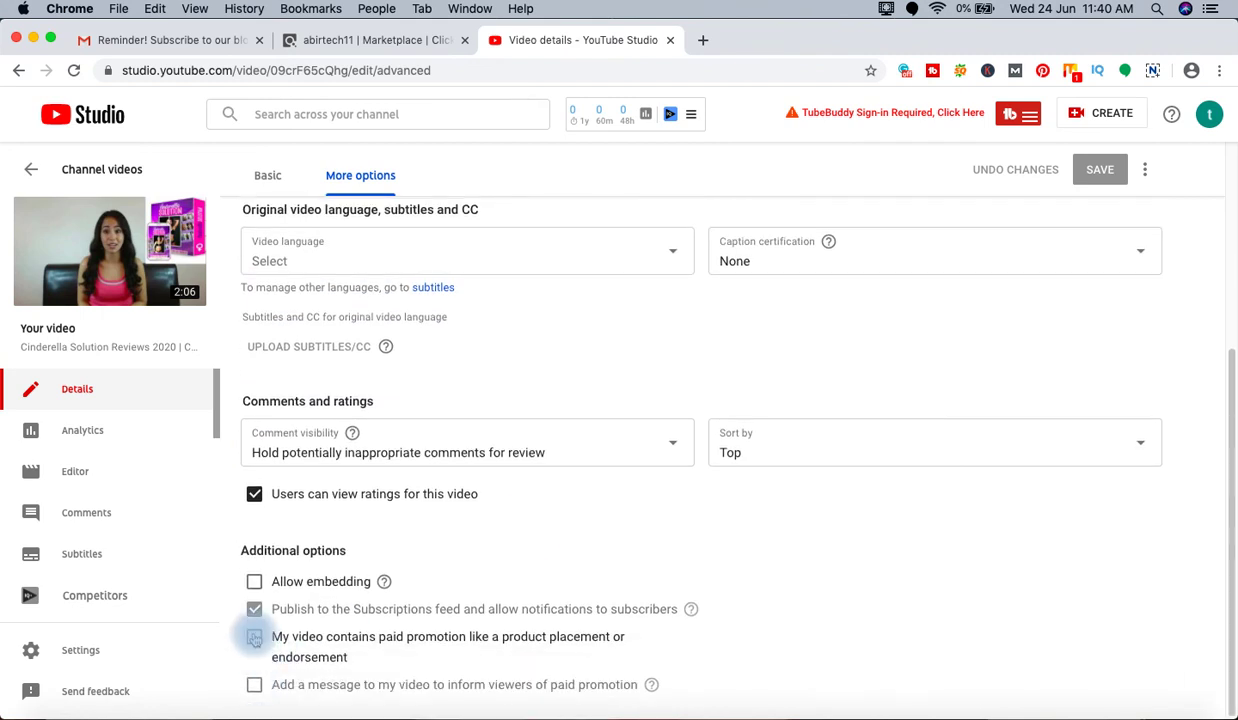
click(255, 639)
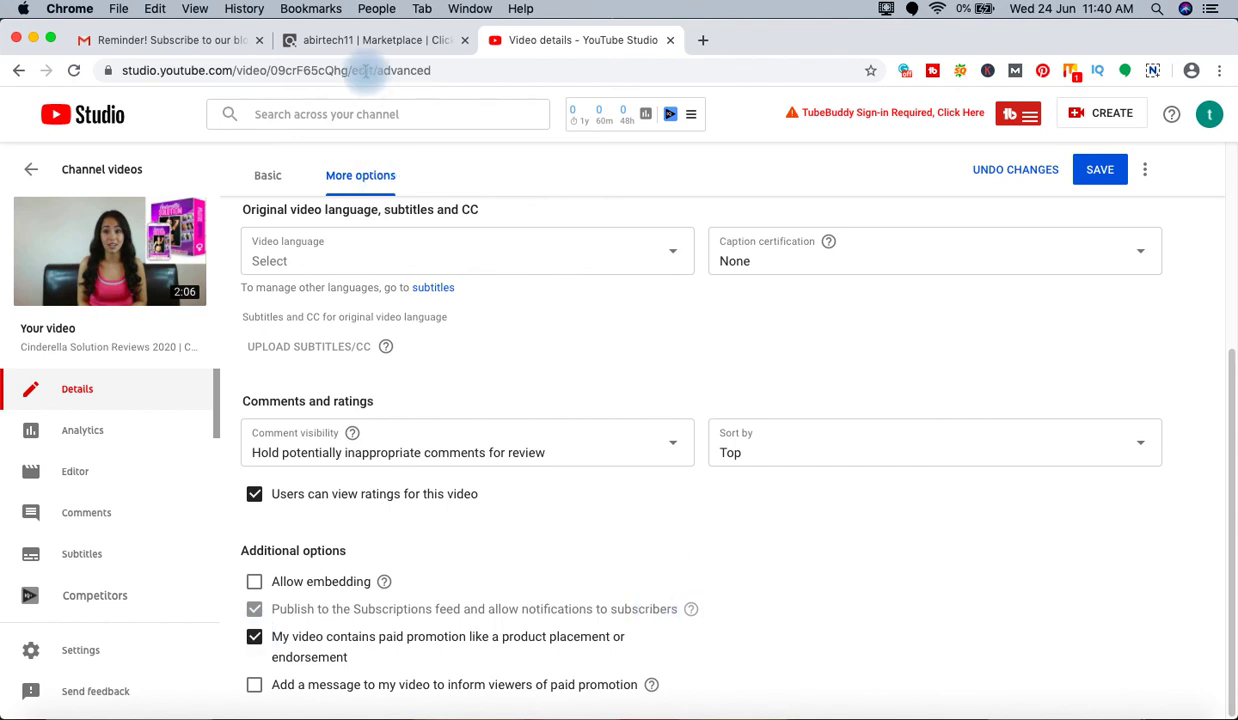
Return to the basic details and add "(Affiliate Link)" after the HopLink in the description
scroll(373, 203, up, 3)
scroll(373, 203, up, 1)
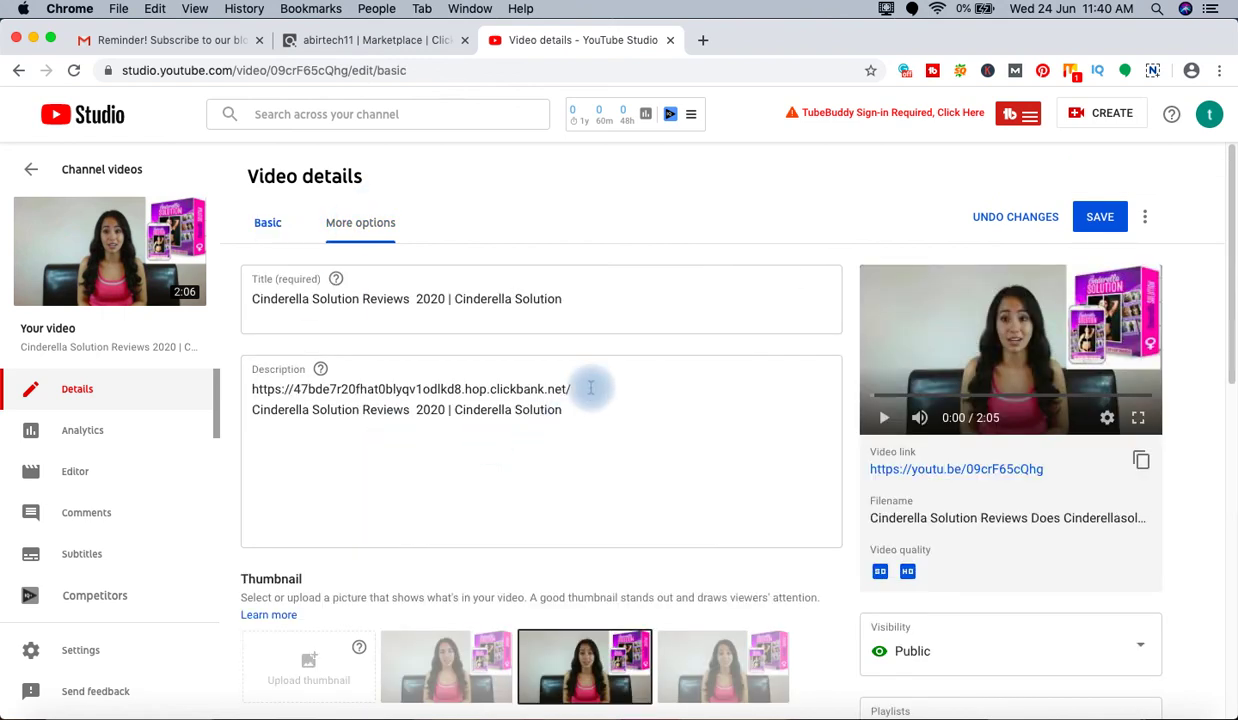
click(591, 388)
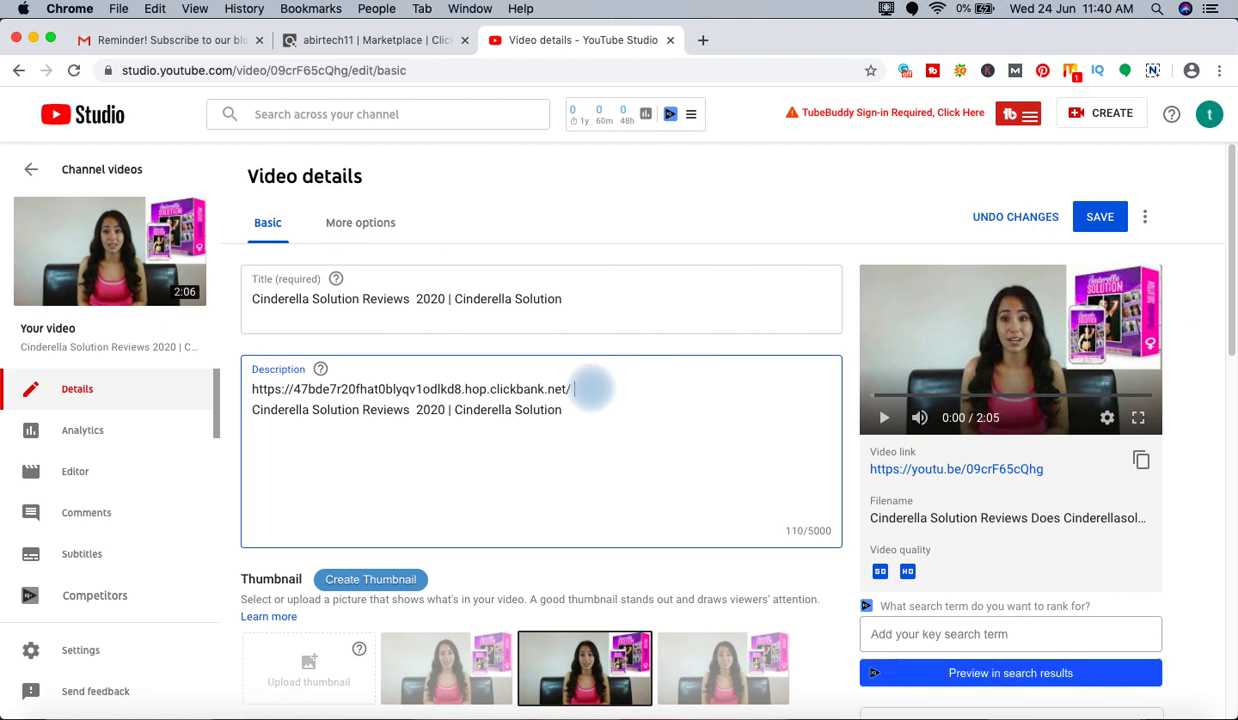
text(())
text(Aff)
text(i)
text(liate )
text(Link)
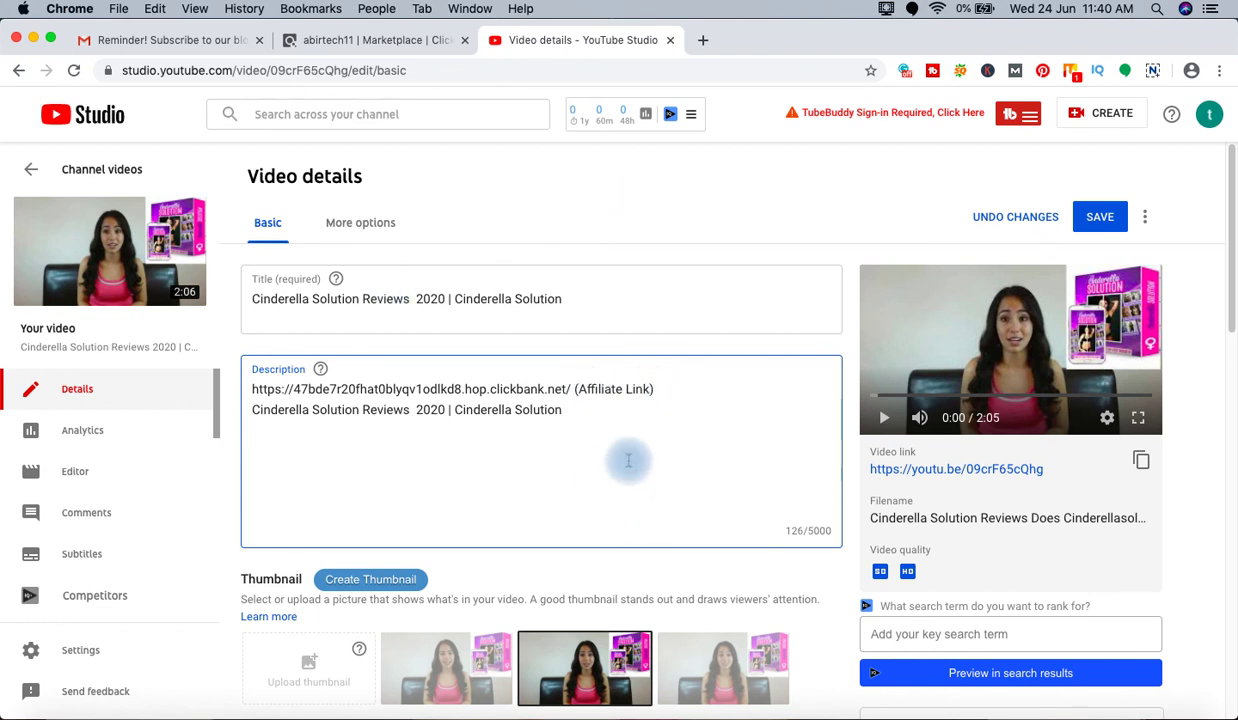
Save the changes to the video details and return to the channel's video list
scroll(628, 460, down, 3)
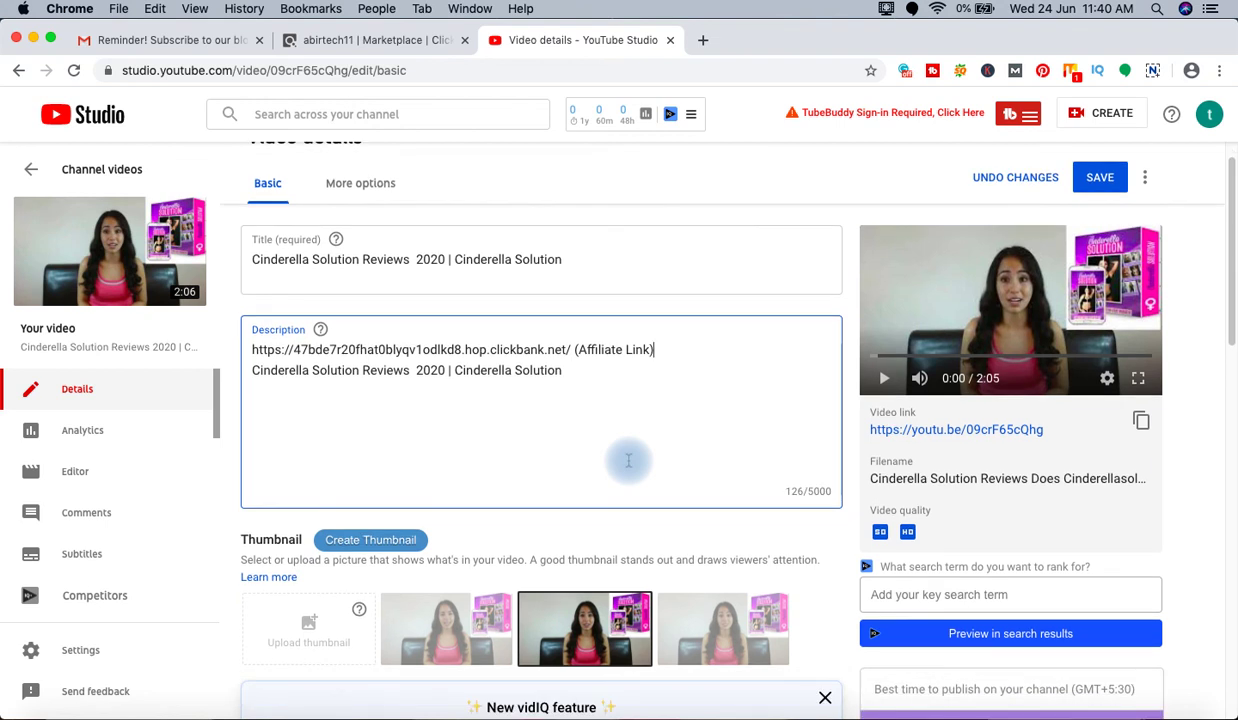
scroll(613, 470, down, 3)
scroll(627, 464, up, 5)
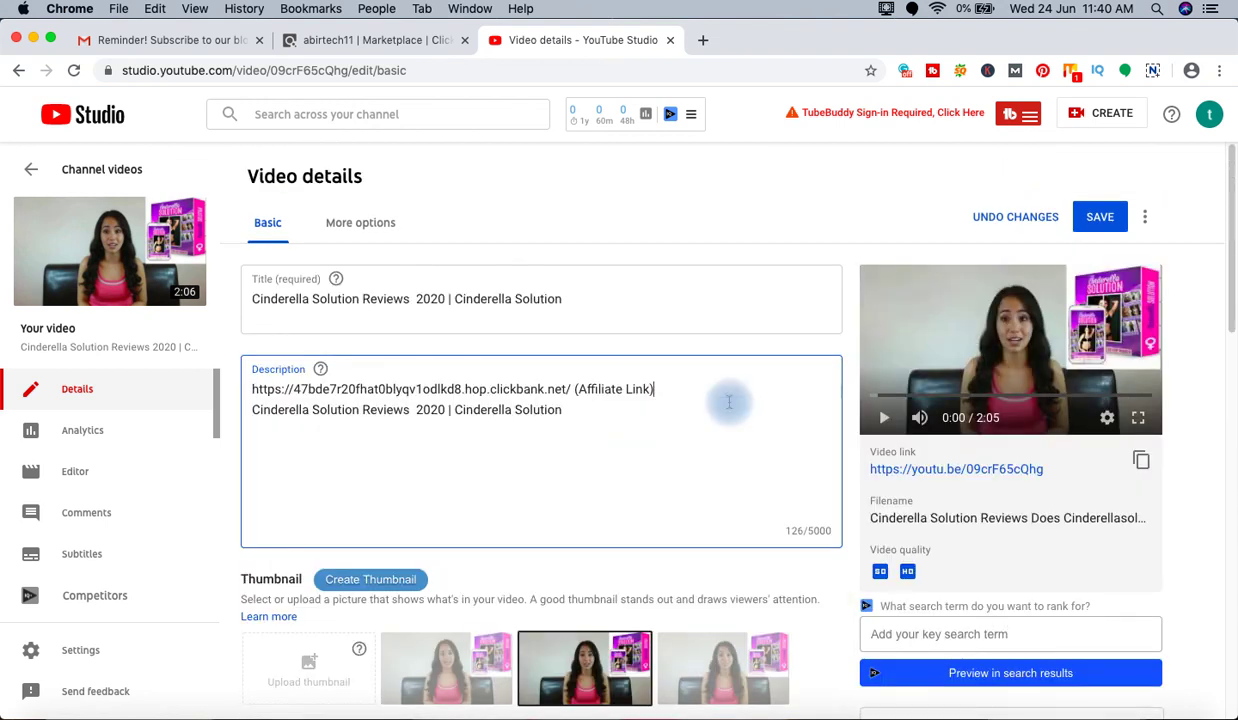
click(1094, 232)
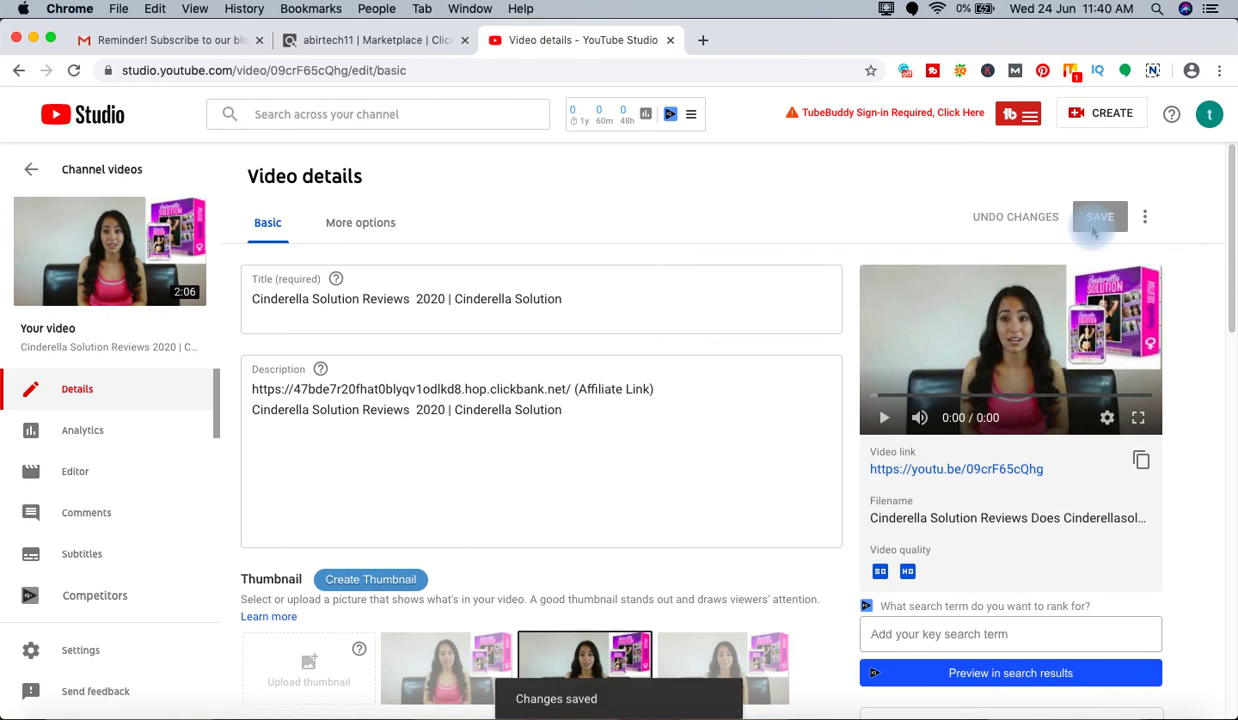
click(110, 180)
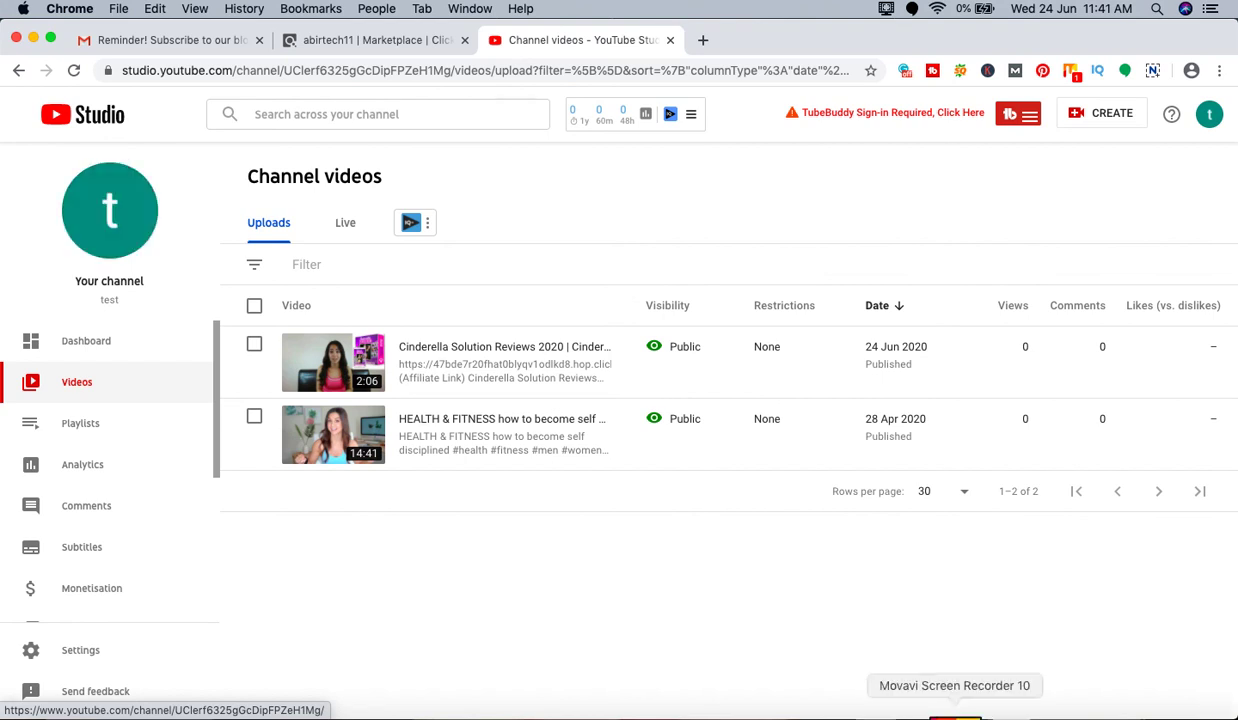
click(950, 716)
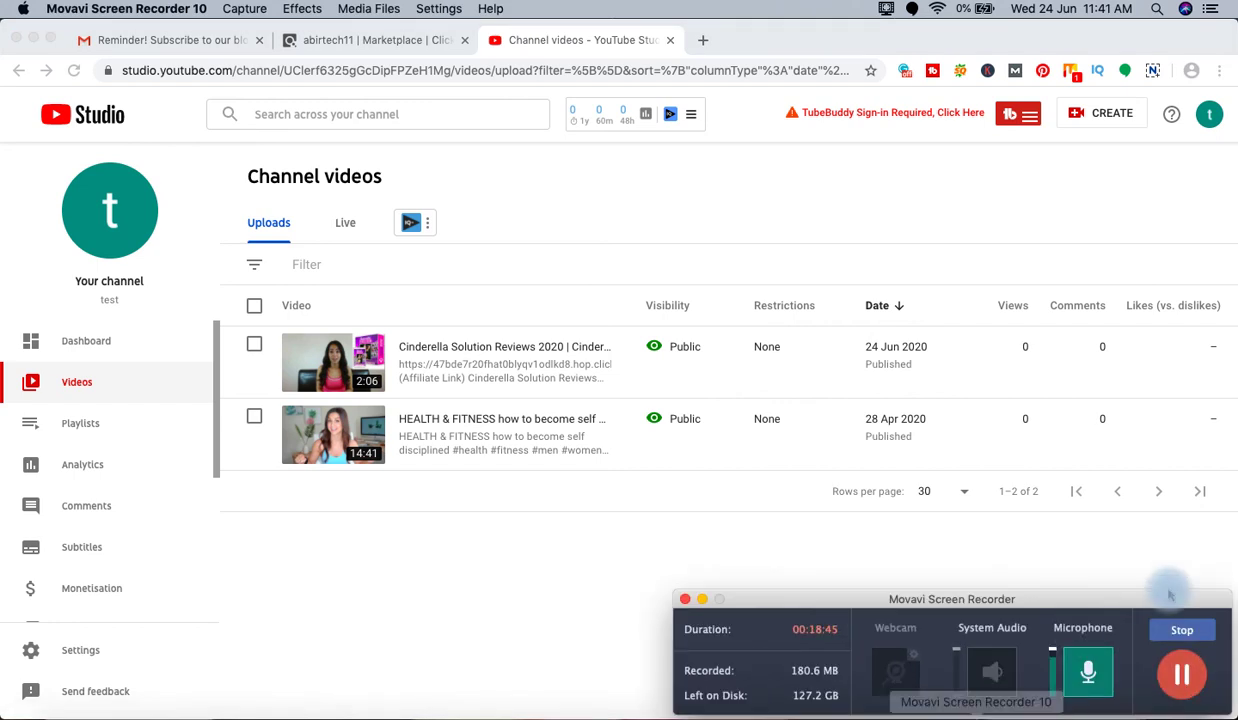